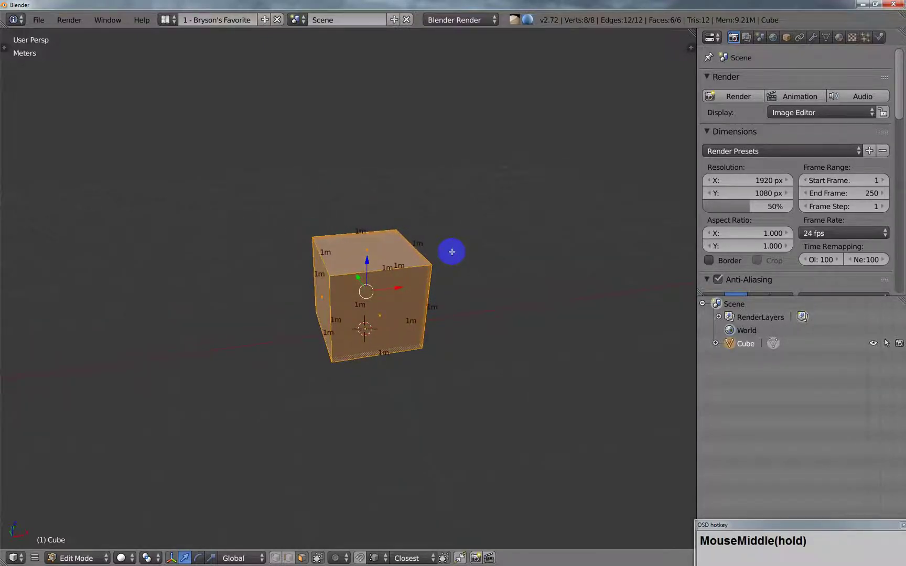
# Step: Return to Object Mode and delete the default cube
pyautogui.press('Tab')
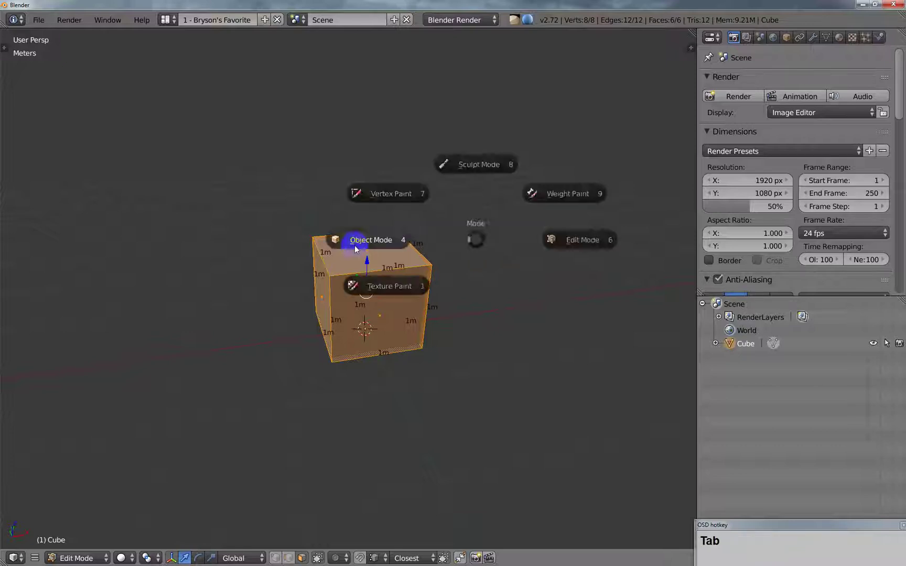
pyautogui.press('x')
pyautogui.click(371, 267)
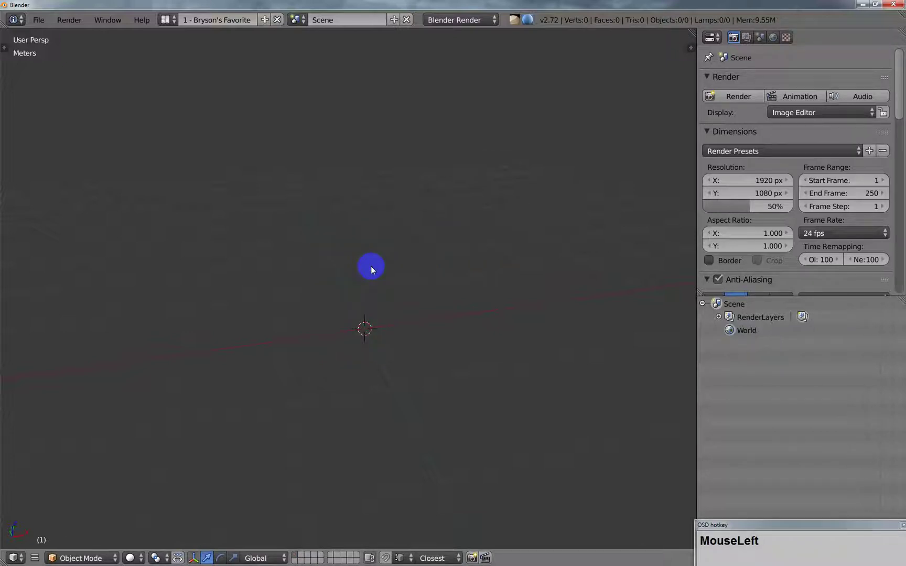
# Step: Add a new cylinder mesh and show its settings in the tool shelf
pyautogui.hotkey('shift', 'a')
pyautogui.moveTo(371, 266)
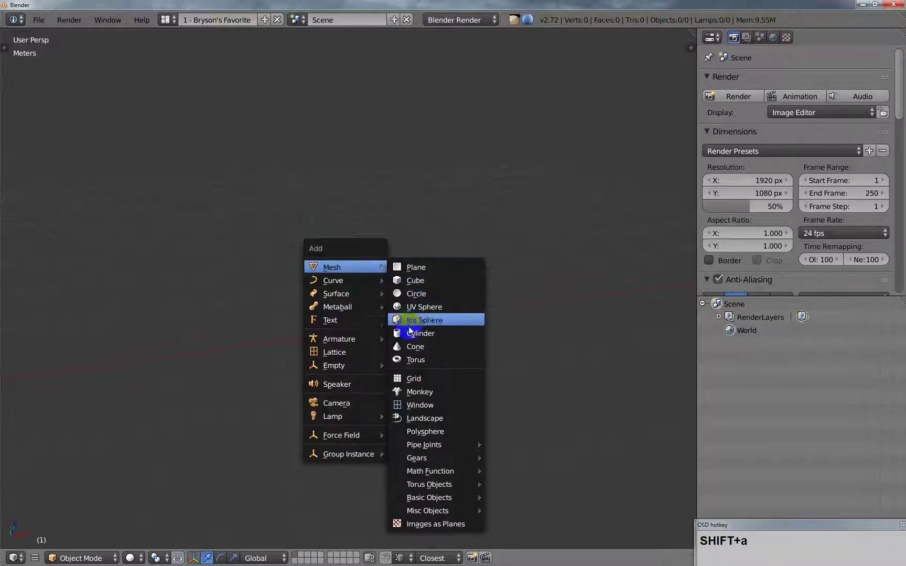
pyautogui.click(417, 330)
pyautogui.press('t')
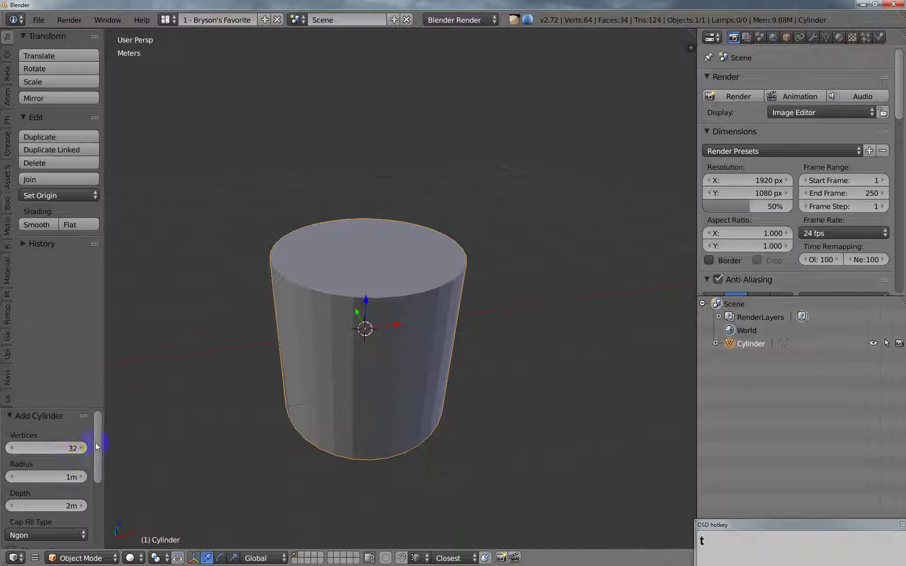
# Step: Scroll the Add Cylinder panel to bring up the Cap Fill Type choices
pyautogui.moveTo(96, 443)
pyautogui.mouseDown()
pyautogui.moveTo(99, 462)
pyautogui.moveTo(105, 439)
pyautogui.mouseUp()
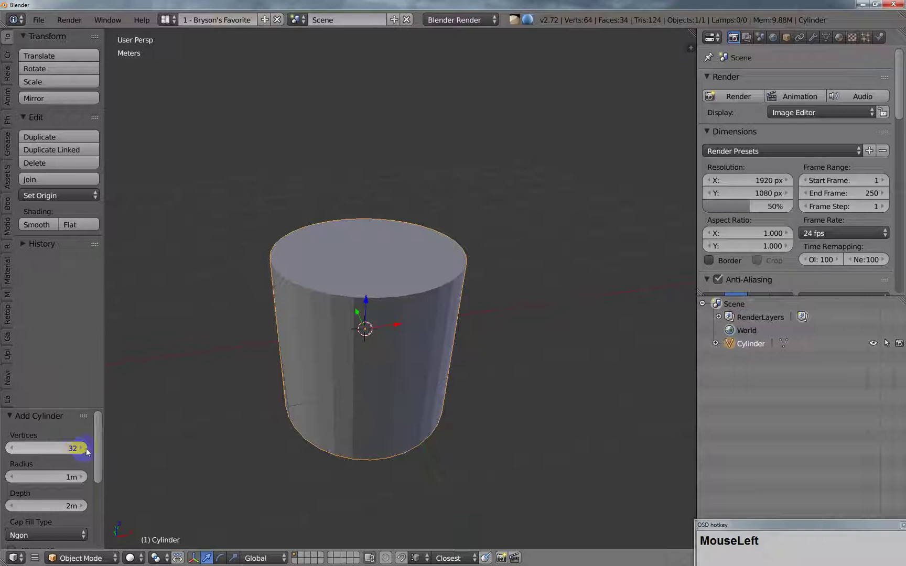
pyautogui.moveTo(99, 429); pyautogui.dragTo(100, 457)
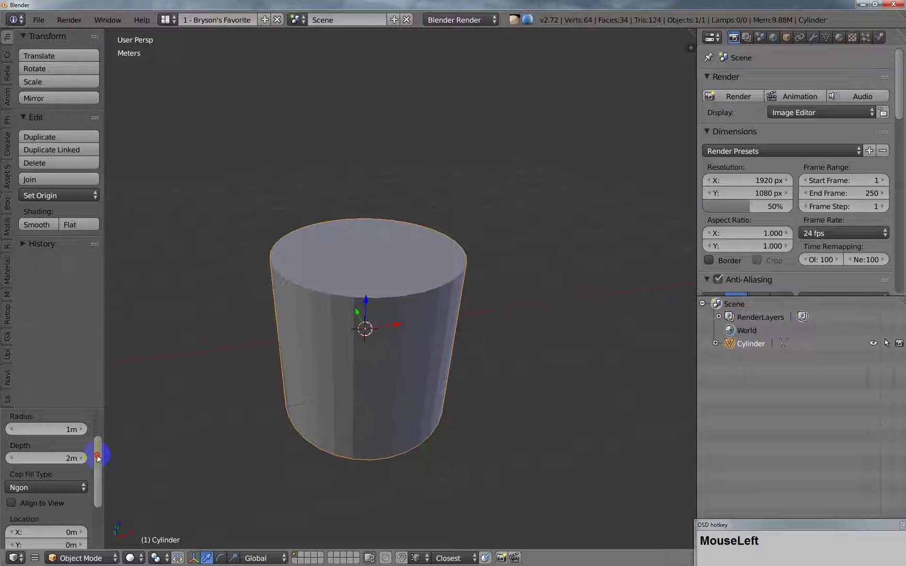
pyautogui.click(47, 486)
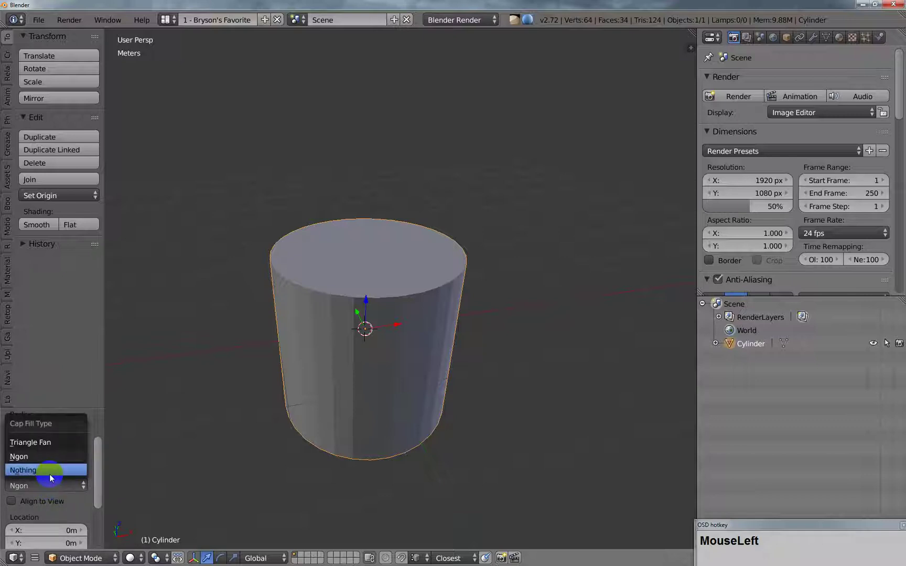
# Step: Set the caps to Triangle Fan and enter Edit Mode with the cylinder top in view
pyautogui.click(49, 443)
pyautogui.moveTo(362, 344); pyautogui.dragTo(362, 348, button='middle')
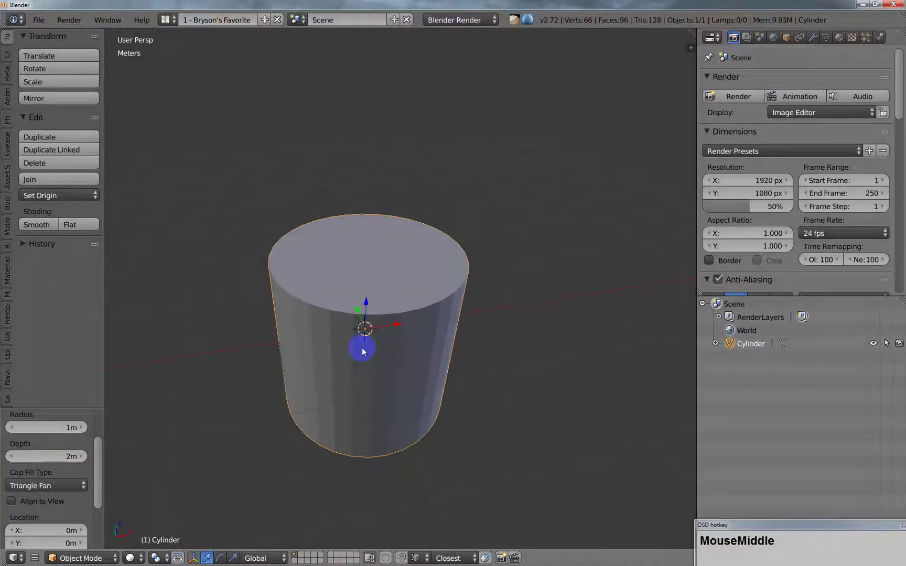
pyautogui.press('Tab')
pyautogui.scroll(1, 420, 257)
pyautogui.keyDown('shift'); pyautogui.moveTo(419, 257); pyautogui.dragTo(424, 282, button='middle'); pyautogui.keyUp('shift')
# Step: Select all the triangles of the top cap using brush selection
pyautogui.rightClick(357, 324)
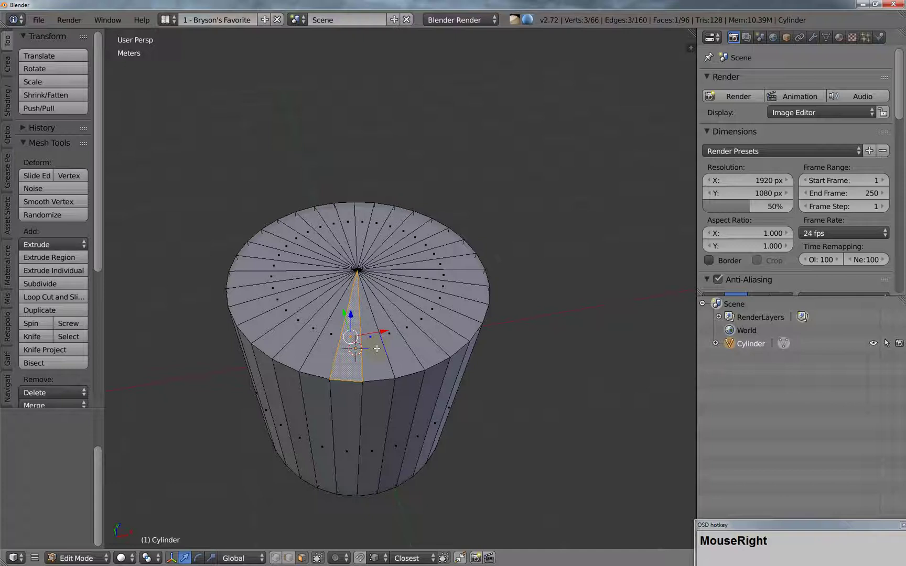
pyautogui.press('c')
pyautogui.moveTo(378, 349)
pyautogui.mouseDown()
pyautogui.moveTo(404, 330)
pyautogui.moveTo(407, 277)
pyautogui.moveTo(387, 243)
pyautogui.moveTo(345, 238)
pyautogui.moveTo(322, 262)
pyautogui.moveTo(336, 308)
pyautogui.moveTo(365, 307)
pyautogui.mouseUp()
pyautogui.rightClick(377, 297)
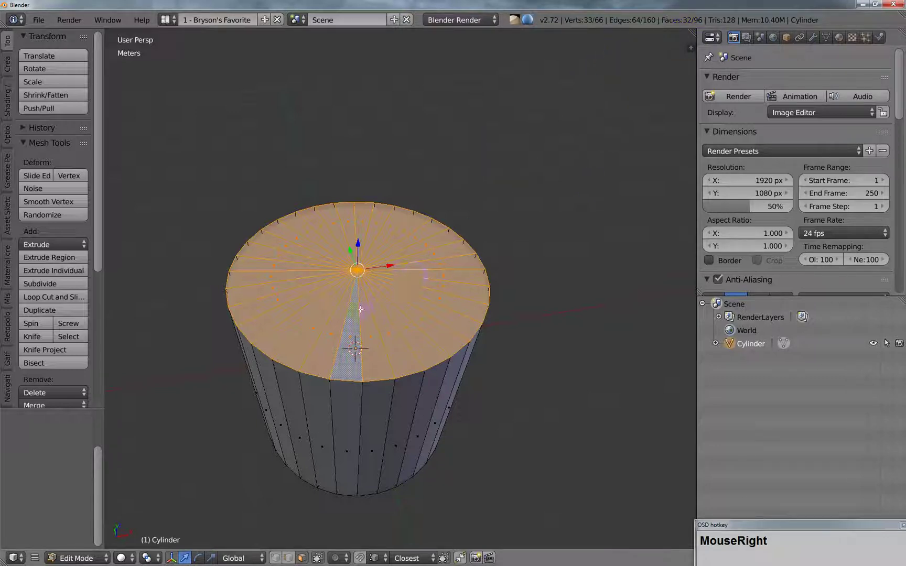
# Step: Switch to edge select mode and re-angle the view on the cylinder
pyautogui.hotkey('ctrl', 'Tab')
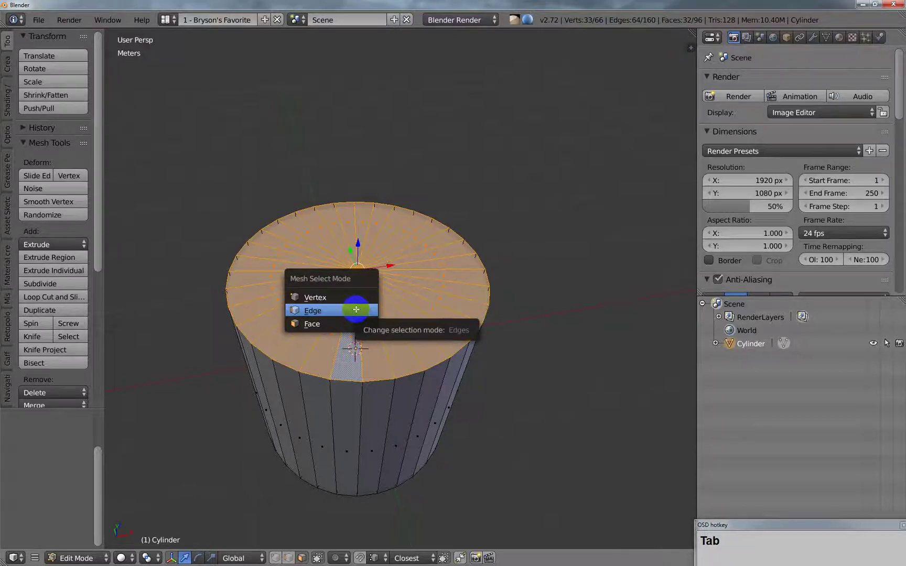
pyautogui.click(356, 310)
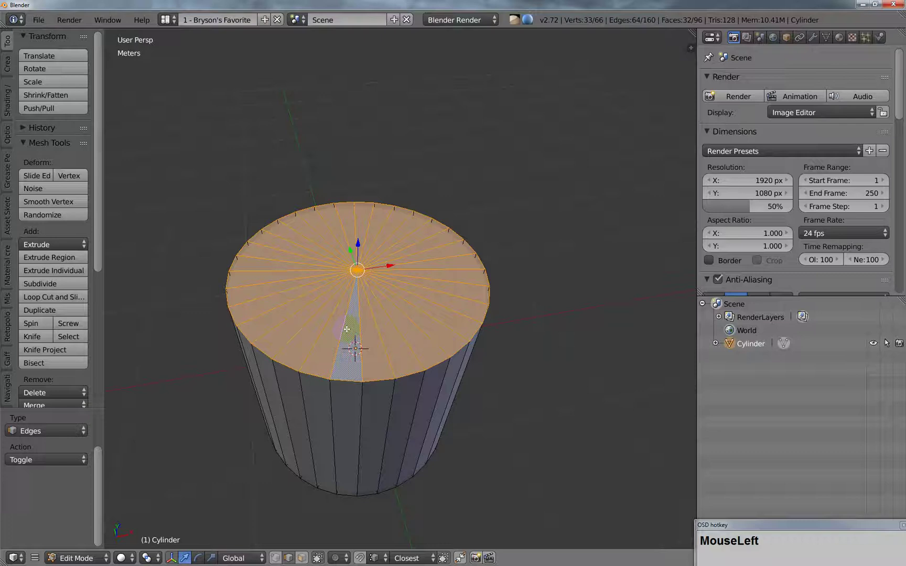
pyautogui.moveTo(393, 290); pyautogui.dragTo(388, 276, button='middle')
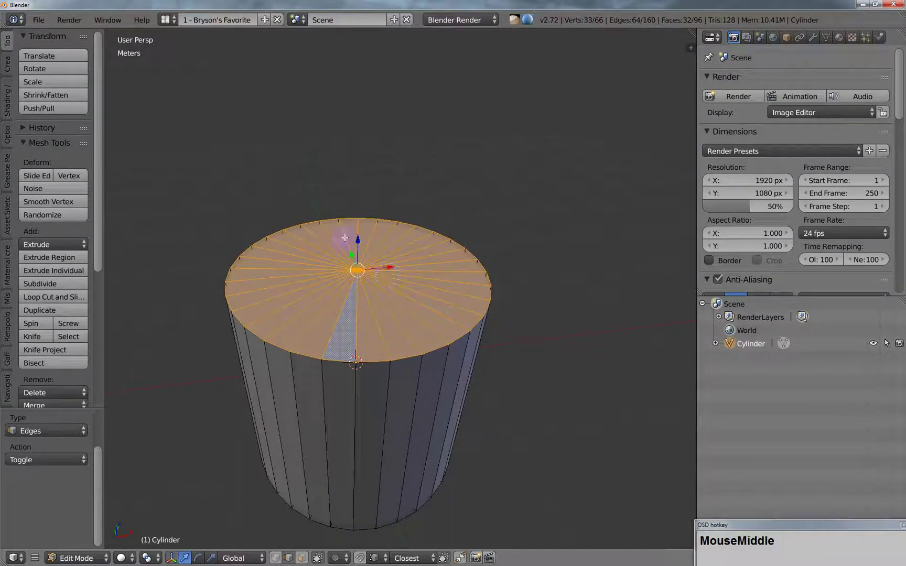
pyautogui.moveTo(330, 265); pyautogui.dragTo(309, 290, button='middle')
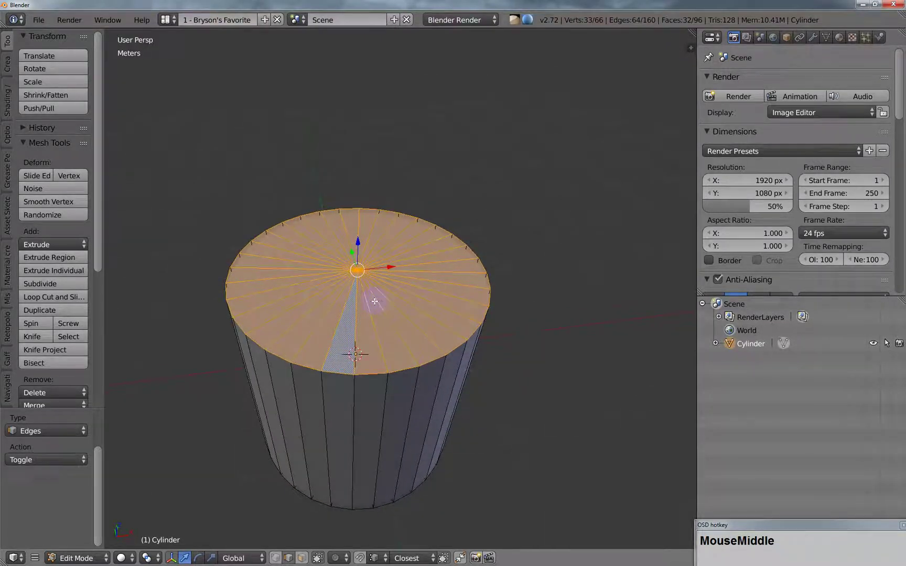
pyautogui.moveTo(380, 305); pyautogui.dragTo(388, 282, button='middle')
# Step: Delete the top cap's faces and orbit to view the underside
pyautogui.press('x')
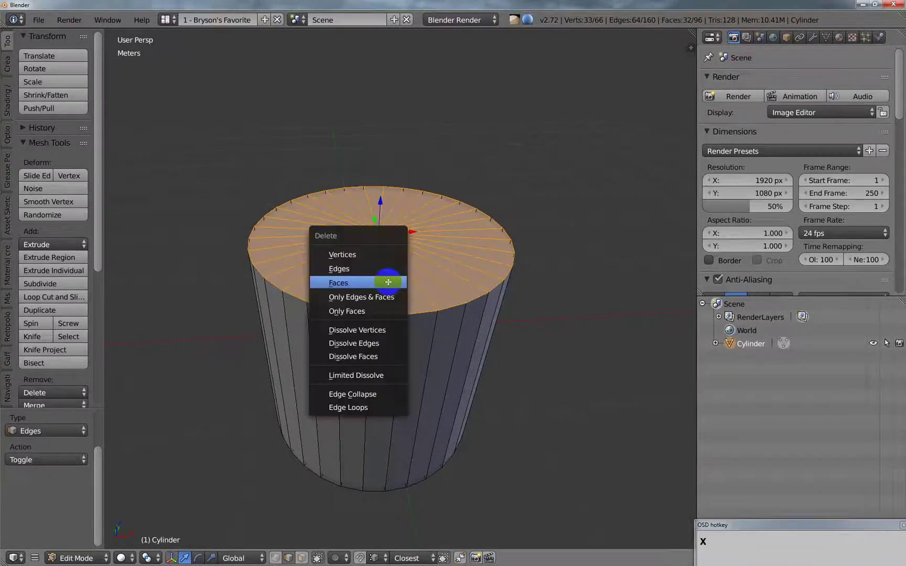
pyautogui.click(388, 280)
pyautogui.scroll(-2, 396, 332)
pyautogui.moveTo(396, 332); pyautogui.dragTo(425, 378, button='middle')
# Step: Select the bottom rim edge loop and mark it as a seam
pyautogui.hotkey('ctrl', 'Tab')
pyautogui.click(393, 374)
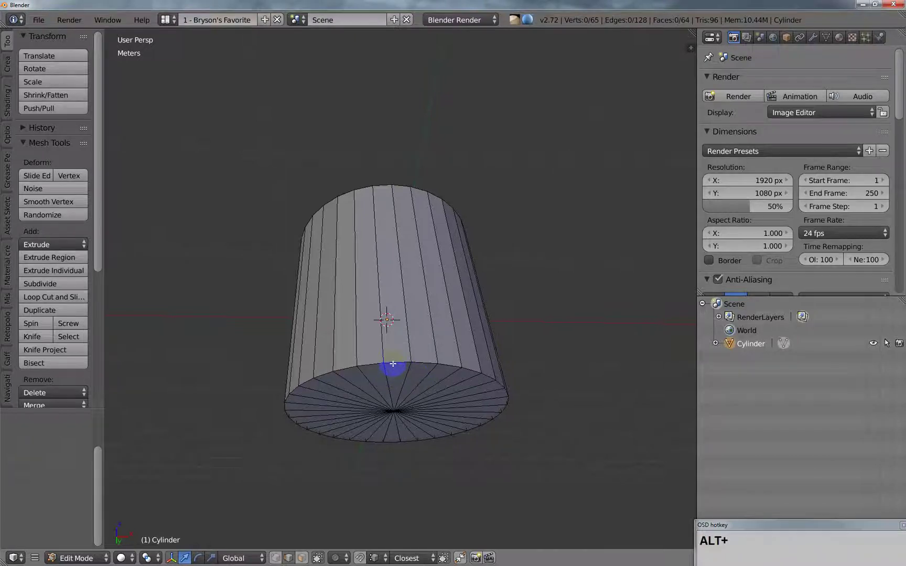
pyautogui.keyDown('alt'); pyautogui.click(394, 359); pyautogui.keyUp('alt')
pyautogui.moveTo(395, 359); pyautogui.dragTo(392, 426, button='middle')
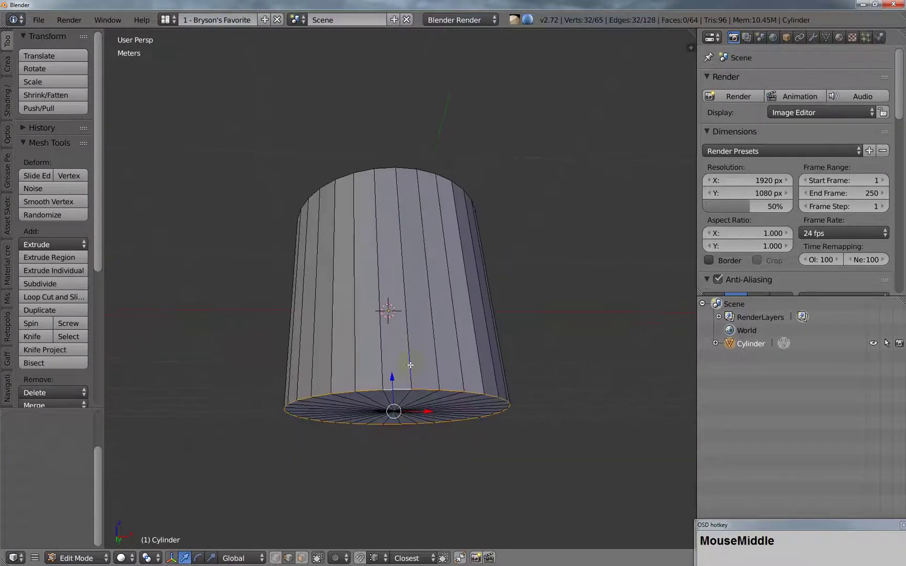
pyautogui.hotkey('ctrl', 'e')
pyautogui.click(387, 326)
pyautogui.moveTo(388, 335); pyautogui.dragTo(404, 378, button='middle')
# Step: In face mode, select the entire bottom cap
pyautogui.hotkey('ctrl', 'Tab')
pyautogui.click(391, 395)
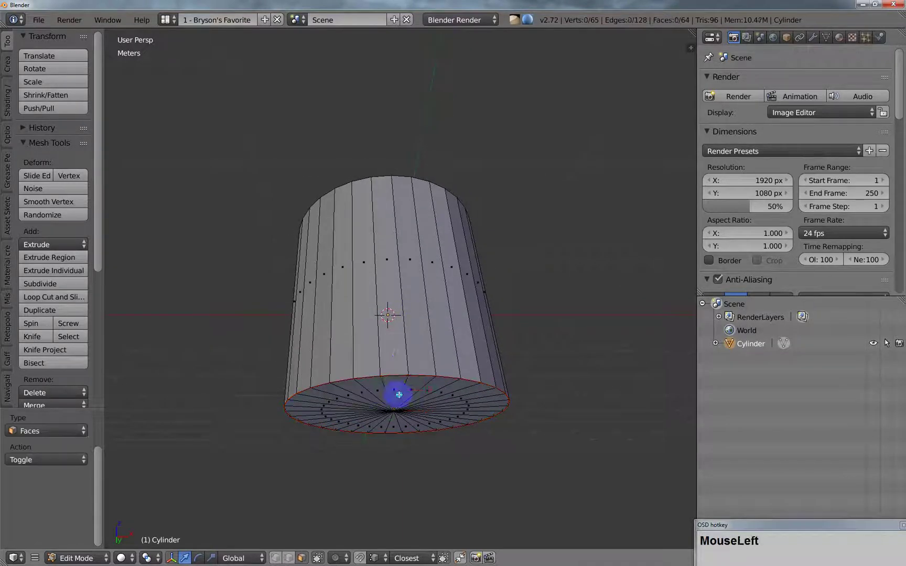
pyautogui.rightClick(397, 393)
pyautogui.hotkey('ctrl', 'l')
pyautogui.moveTo(396, 390); pyautogui.dragTo(431, 335, button='middle')
# Step: Delete the bottom cap faces, then select one top-rim and one bottom-rim edge
pyautogui.press('x')
pyautogui.click(434, 401)
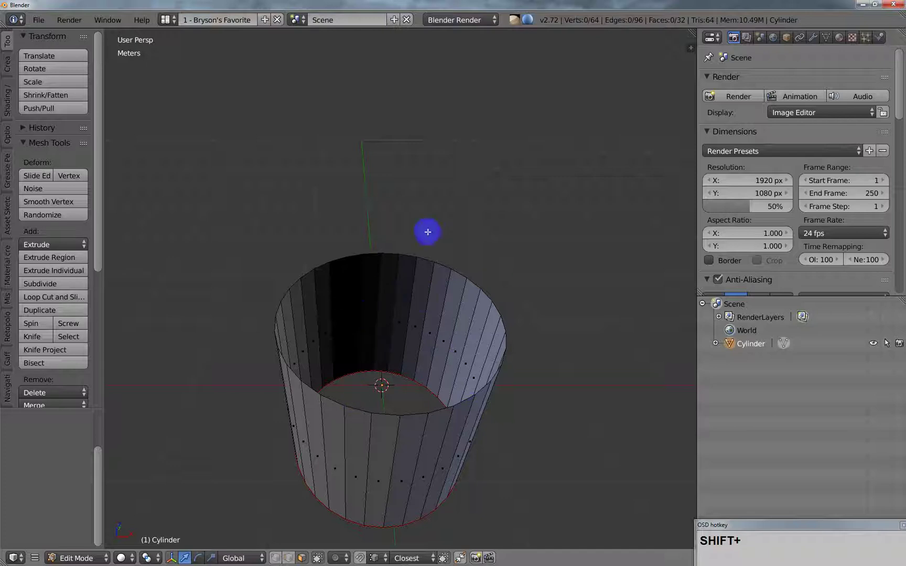
pyautogui.hotkey('ctrl', 'Tab')
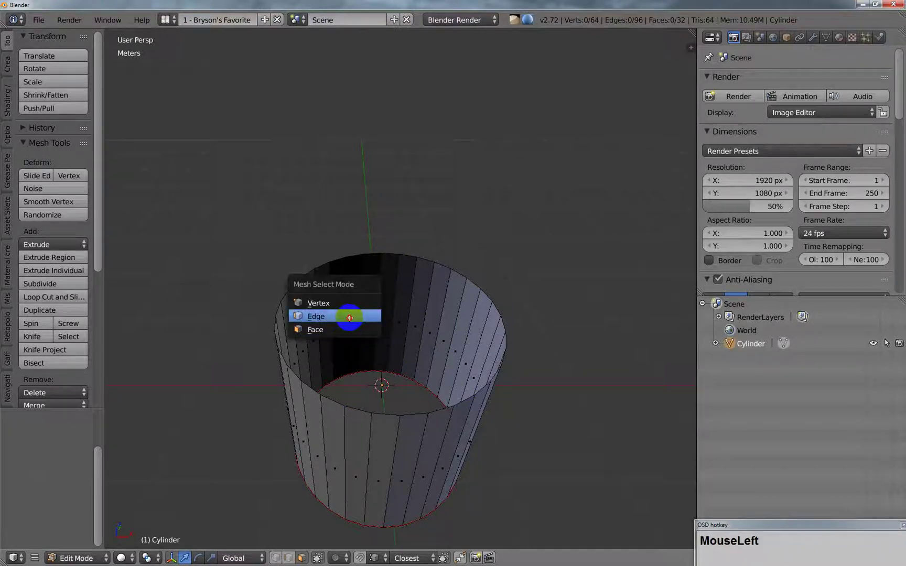
pyautogui.click(354, 313)
pyautogui.click(387, 249)
pyautogui.keyDown('shift'); pyautogui.click(411, 413); pyautogui.keyUp('shift')
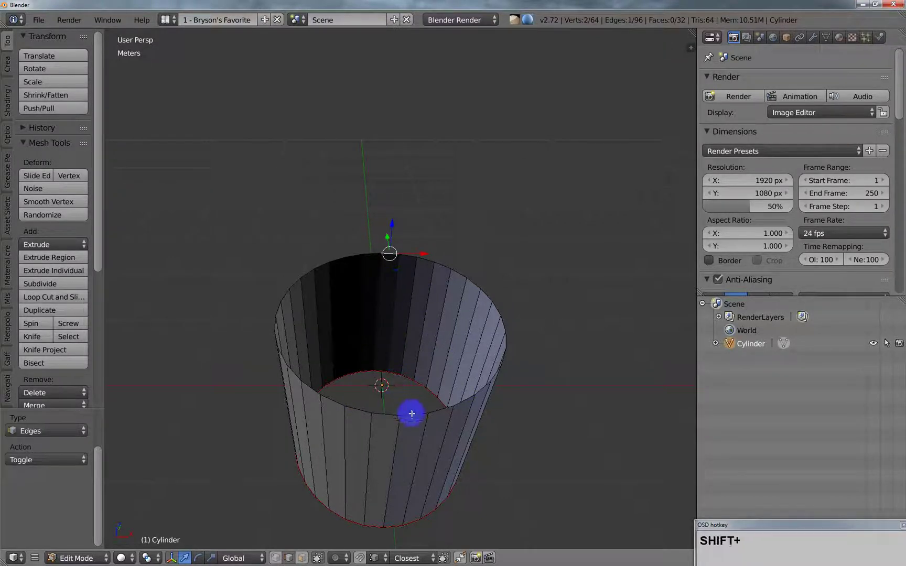
pyautogui.moveTo(411, 399); pyautogui.dragTo(422, 367, button='middle')
# Step: Create faces bridging pairs of top and bottom rim edges
pyautogui.press('f')
pyautogui.click(374, 256)
pyautogui.keyDown('shift'); pyautogui.click(391, 412); pyautogui.keyUp('shift')
pyautogui.press('f')
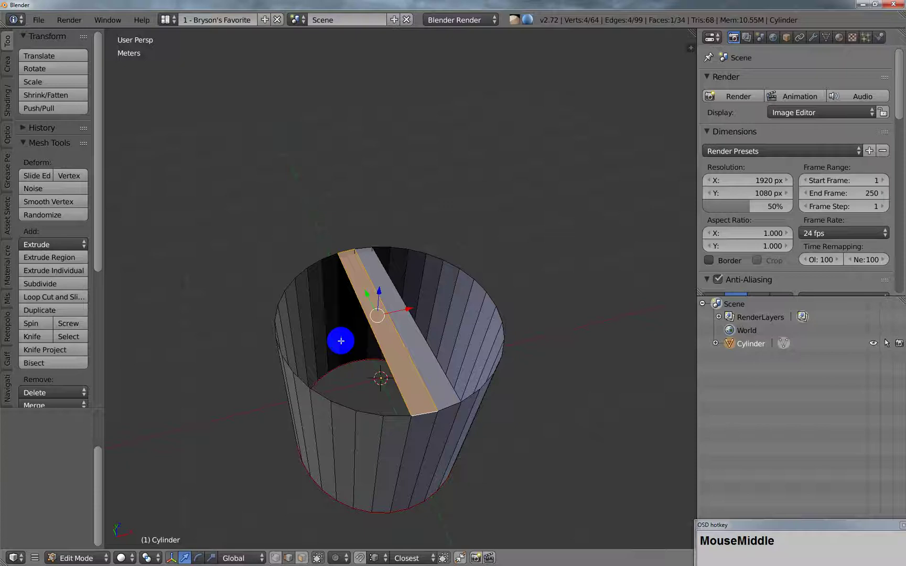
pyautogui.moveTo(364, 324); pyautogui.dragTo(371, 324, button='middle')
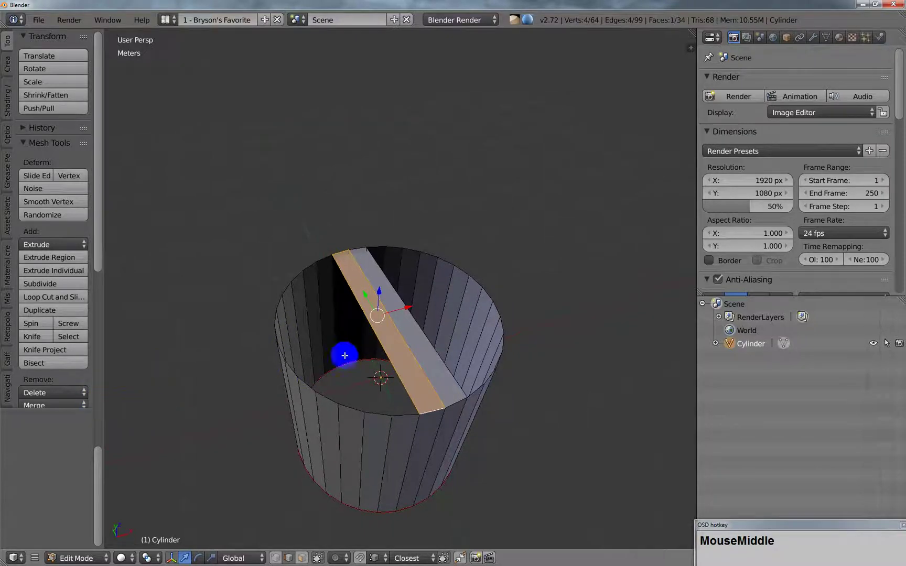
pyautogui.moveTo(346, 358); pyautogui.dragTo(271, 366, button='middle')
pyautogui.moveTo(358, 359); pyautogui.dragTo(424, 369, button='middle')
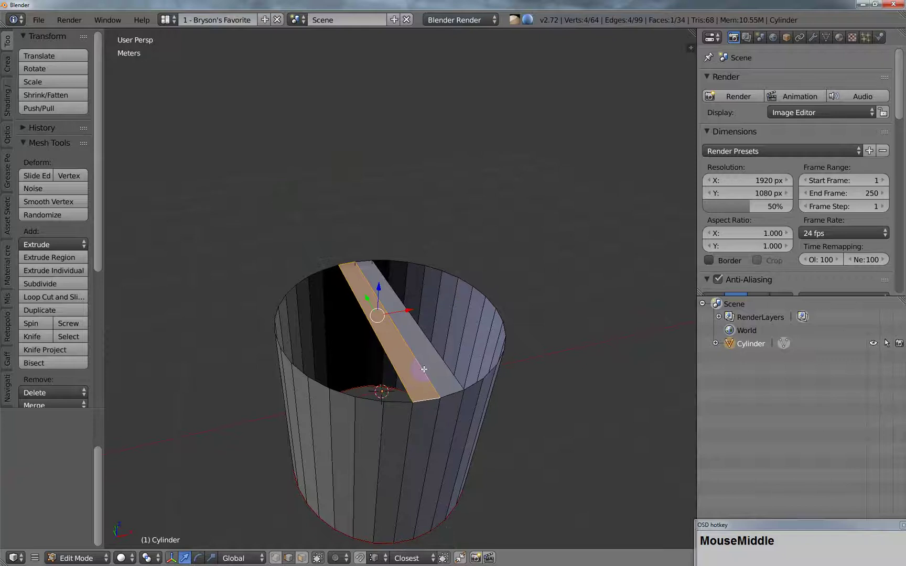
# Step: Undo the bridging face and selection changes, restoring the open tube
pyautogui.hotkey('ctrl', 'z')
pyautogui.hotkey('ctrl', 'z')
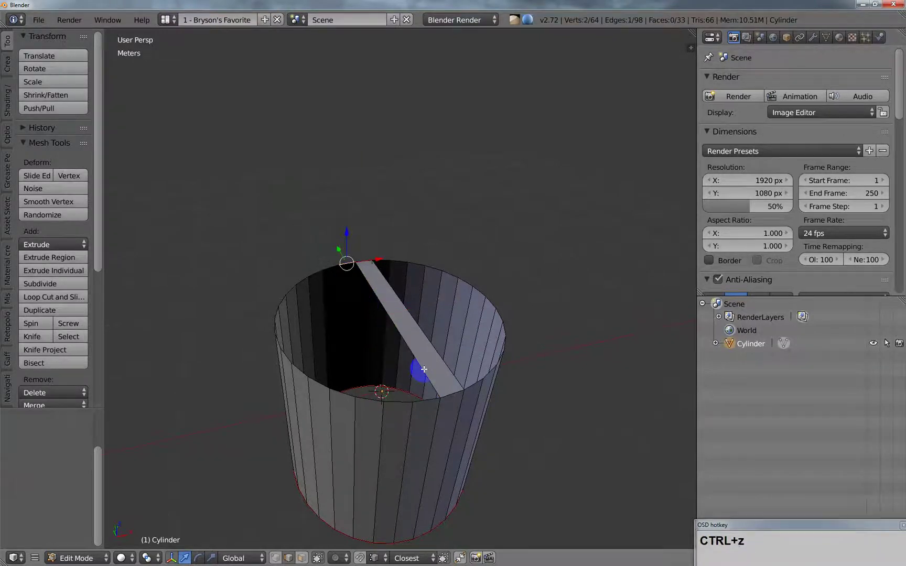
pyautogui.hotkey('ctrl', 'z')
pyautogui.moveTo(425, 369); pyautogui.dragTo(446, 348, button='middle')
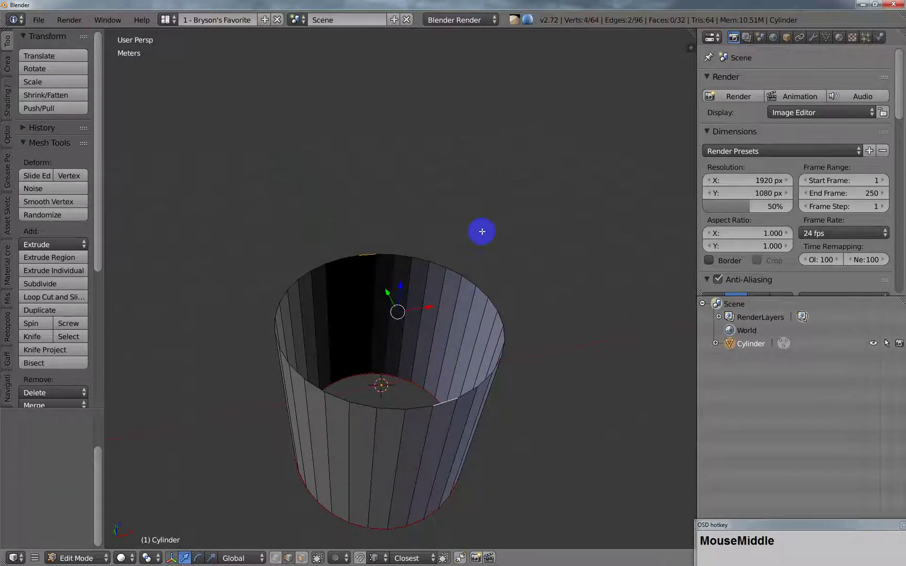
pyautogui.moveTo(482, 232); pyautogui.dragTo(492, 341, button='middle')
pyautogui.moveTo(492, 341)
pyautogui.keyDown('shift'); pyautogui.mouseDown(button='middle')
pyautogui.moveTo(494, 332)
pyautogui.moveTo(509, 345)
pyautogui.mouseUp(button='middle'); pyautogui.keyUp('shift')
# Step: Select the entire top rim edge loop in edge mode
pyautogui.press('Tab')
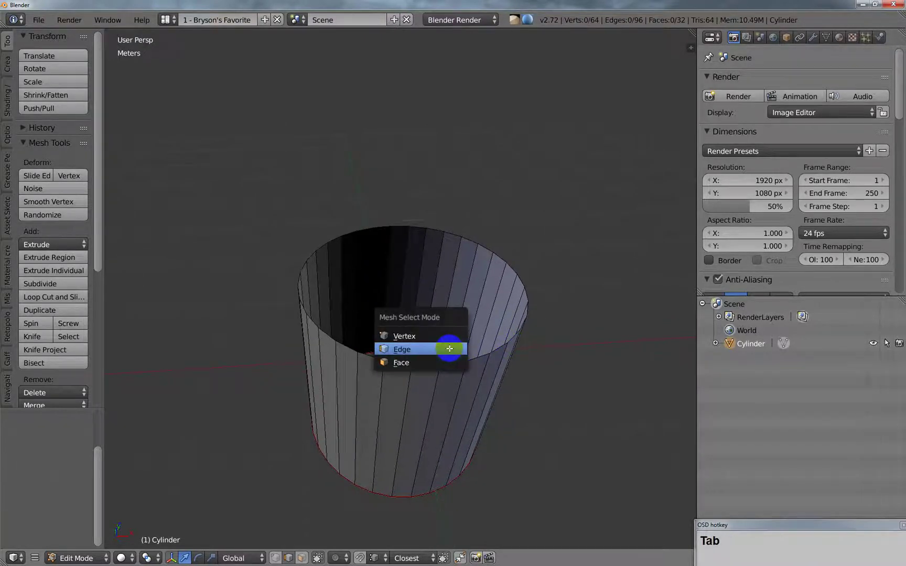
pyautogui.rightClick(451, 350)
pyautogui.rightClick(453, 352)
pyautogui.keyDown('alt'); pyautogui.rightClick(454, 362); pyautogui.keyUp('alt')
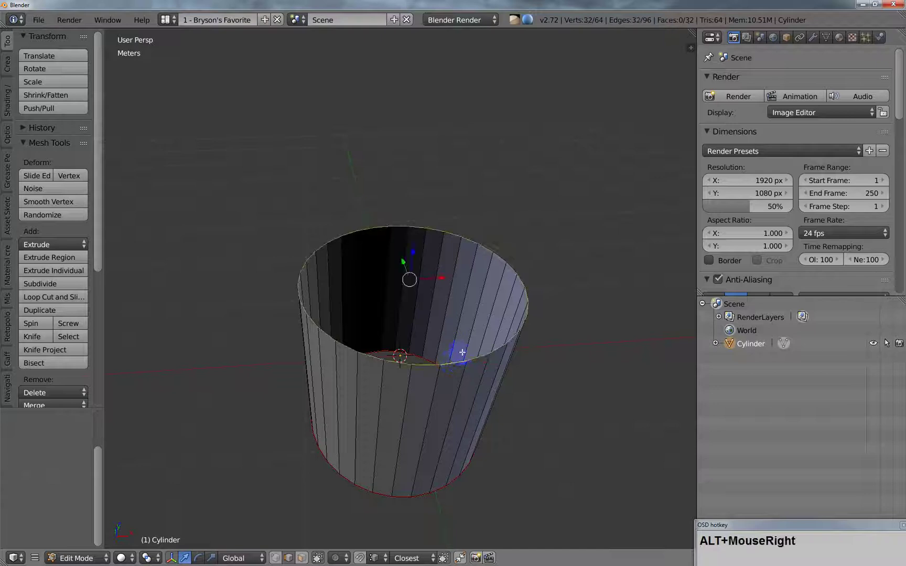
pyautogui.moveTo(462, 353); pyautogui.dragTo(462, 336, button='middle')
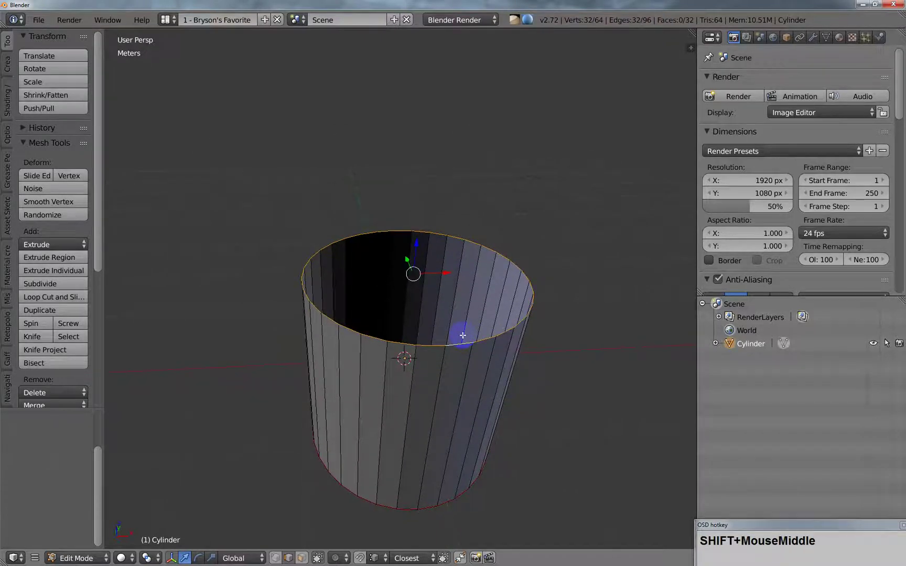
# Step: Cap the top opening with a quad Grid Fill (span 11)
pyautogui.hotkey('ctrl', 'f')
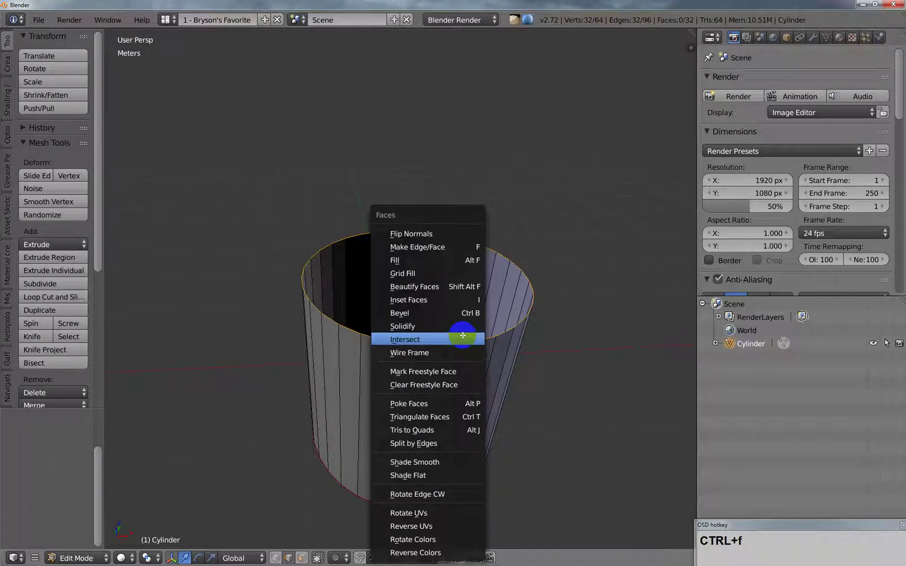
pyautogui.click(426, 273)
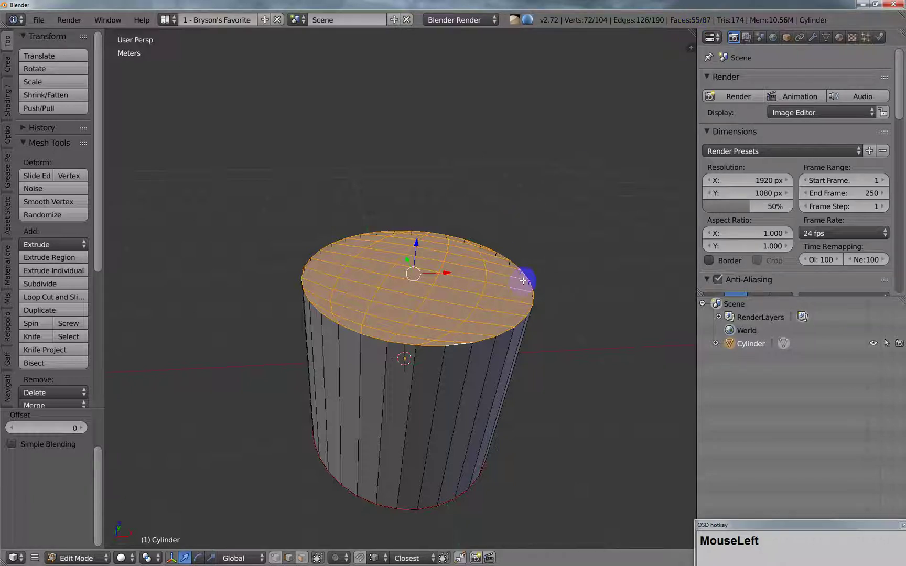
pyautogui.moveTo(263, 332); pyautogui.dragTo(257, 332, button='middle')
pyautogui.middleClick(100, 473)
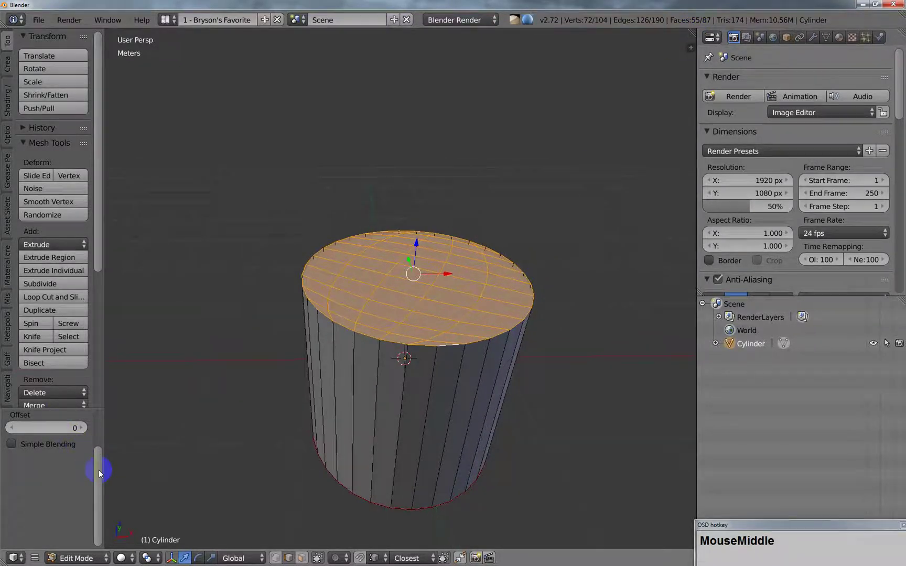
pyautogui.moveTo(99, 472); pyautogui.dragTo(103, 430)
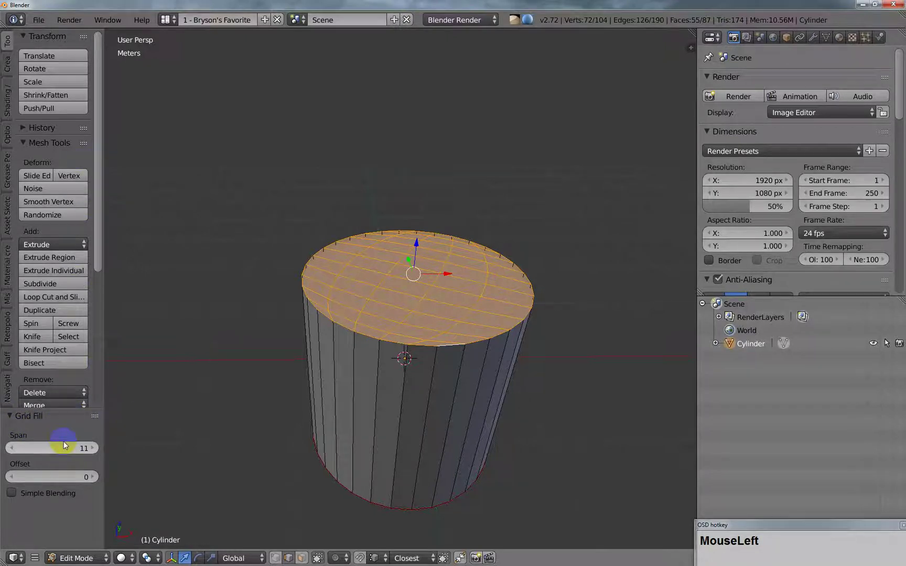
# Step: Lower the Grid Fill span from 11 to 1 and inspect the 15-strip cap
pyautogui.moveTo(62, 443); pyautogui.dragTo(84, 447)
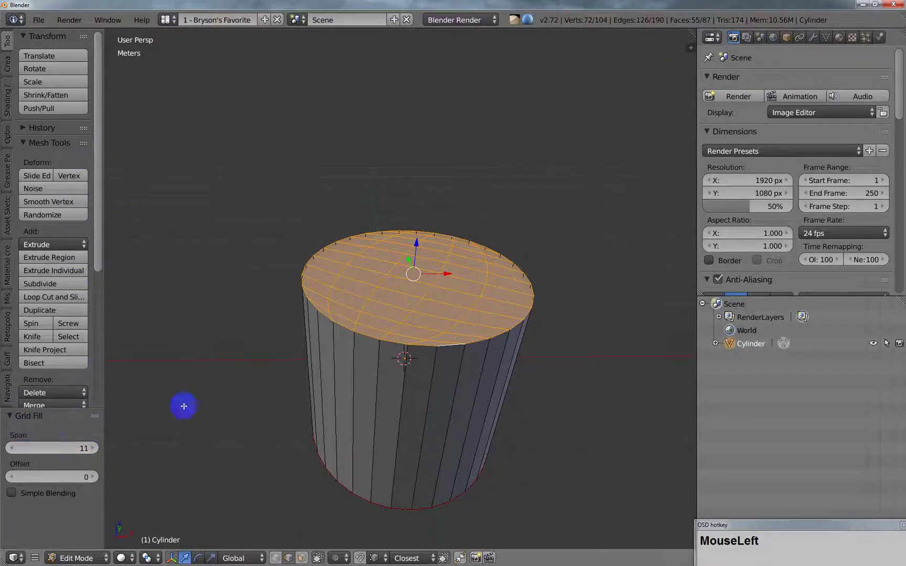
pyautogui.press('F6')
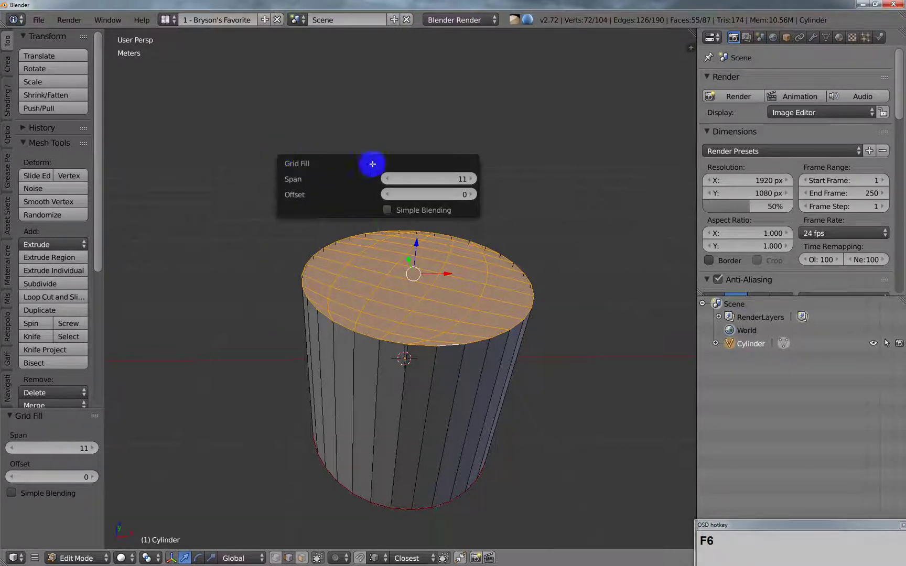
pyautogui.moveTo(462, 178); pyautogui.dragTo(490, 225)
pyautogui.moveTo(586, 215); pyautogui.dragTo(574, 247, button='middle')
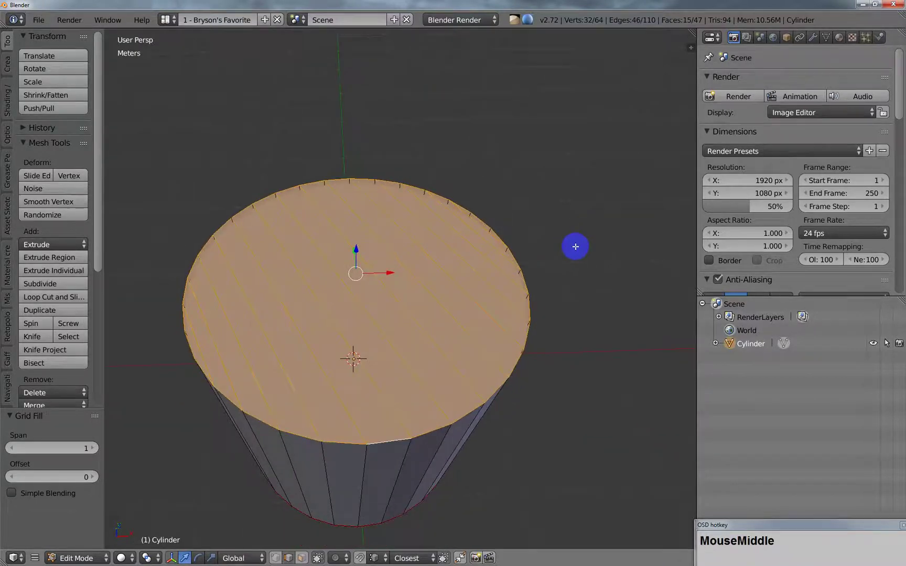
pyautogui.moveTo(343, 296)
pyautogui.mouseDown(button='middle')
pyautogui.moveTo(356, 223)
pyautogui.moveTo(348, 307)
pyautogui.mouseUp(button='middle')
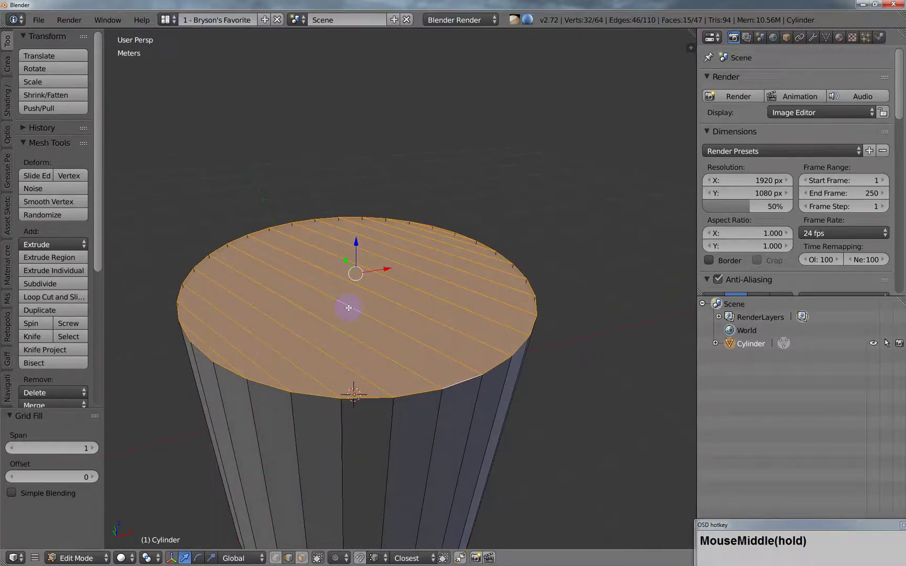
pyautogui.scroll(-2, 419, 295)
pyautogui.moveTo(419, 296)
pyautogui.mouseDown(button='middle')
pyautogui.moveTo(408, 315)
pyautogui.moveTo(395, 287)
pyautogui.moveTo(391, 313)
pyautogui.moveTo(375, 296)
pyautogui.moveTo(380, 285)
pyautogui.moveTo(408, 287)
pyautogui.moveTo(405, 299)
pyautogui.mouseUp(button='middle')
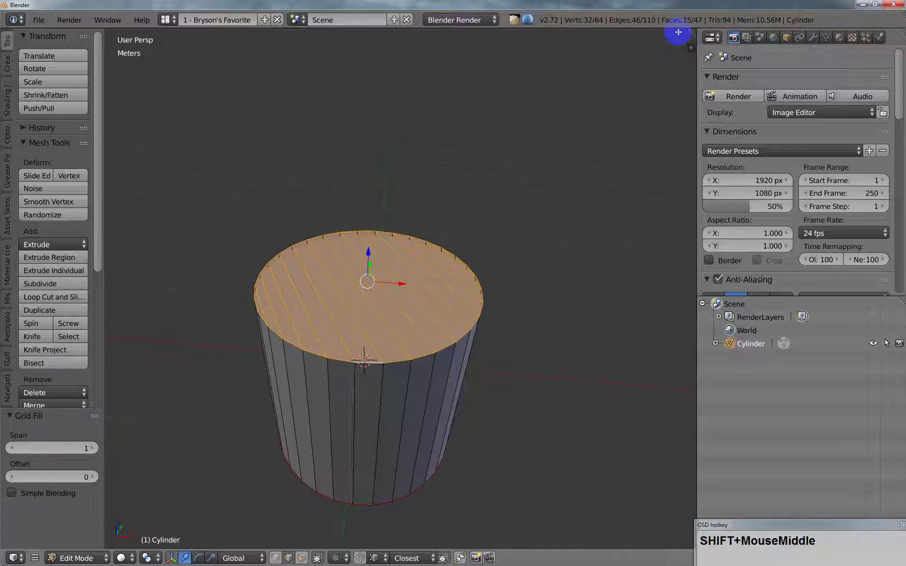
pyautogui.moveTo(461, 293)
pyautogui.mouseDown(button='middle')
pyautogui.moveTo(452, 305)
pyautogui.moveTo(472, 289)
pyautogui.mouseUp(button='middle')
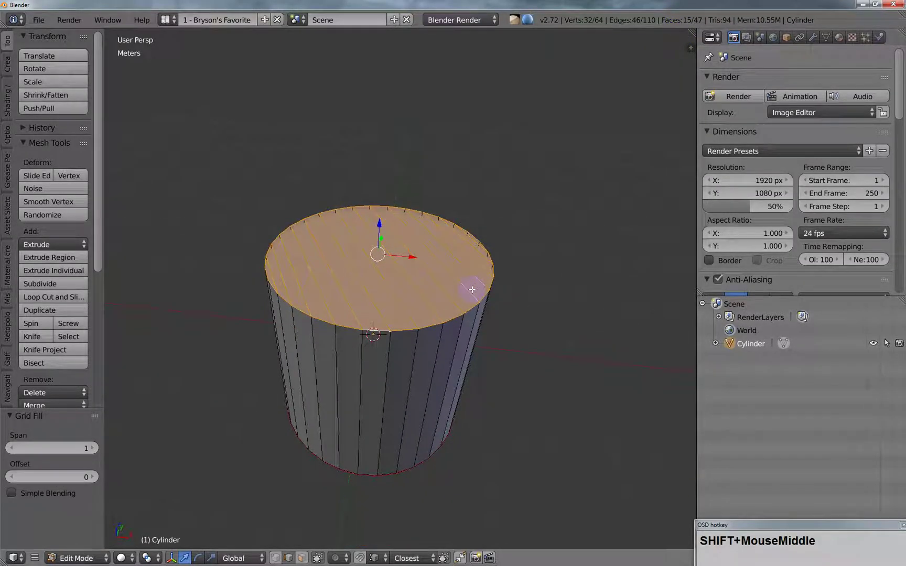
# Step: Start a new file, reloading the start-up scene
pyautogui.click(38, 19)
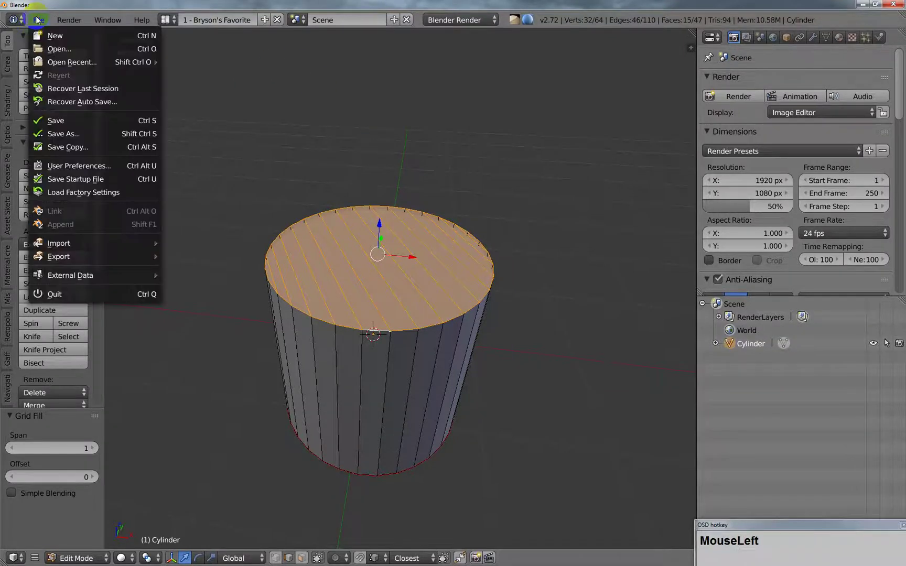
pyautogui.click(57, 34)
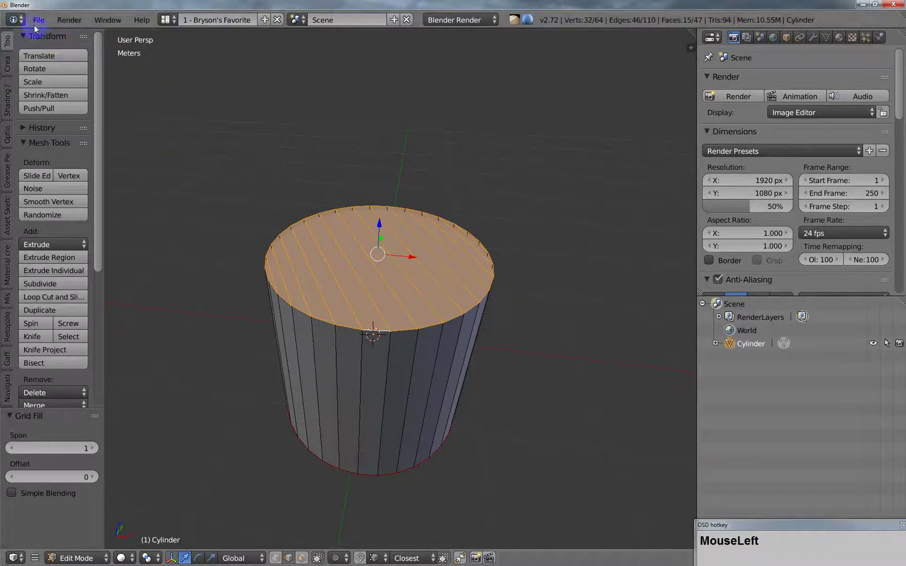
pyautogui.click(34, 22)
pyautogui.click(51, 35)
pyautogui.click(50, 42)
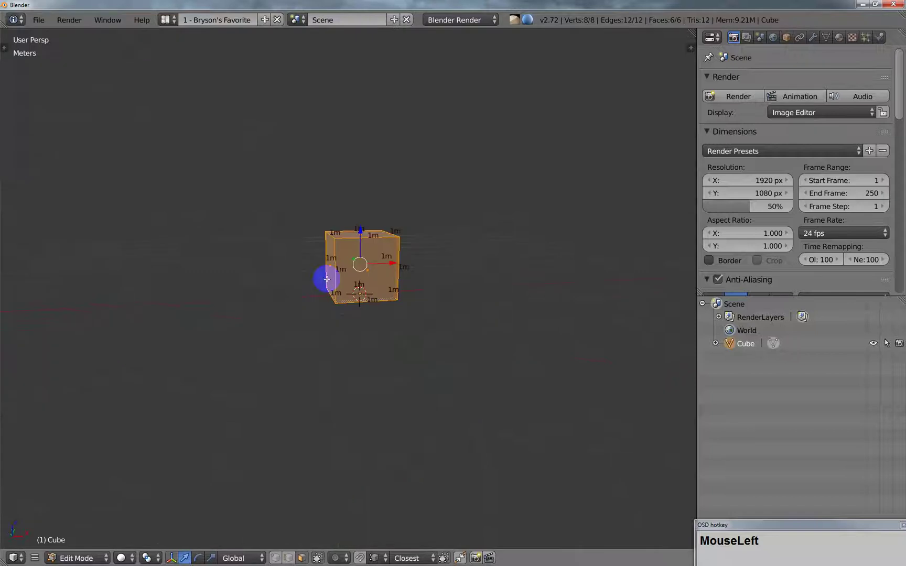
pyautogui.keyDown('shift'); pyautogui.moveTo(323, 273); pyautogui.dragTo(364, 293, button='middle'); pyautogui.keyUp('shift')
# Step: Delete the default cube and add a new cylinder mesh
pyautogui.press('Tab')
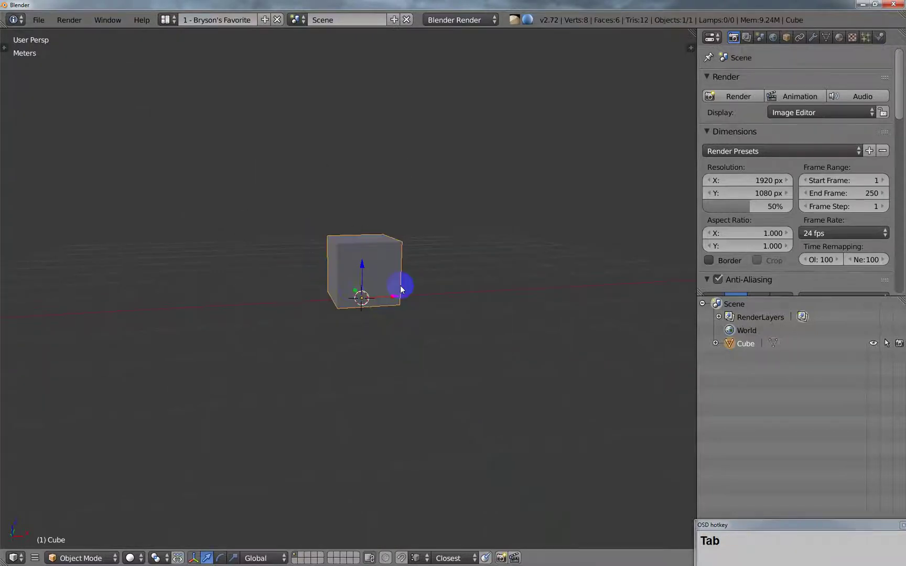
pyautogui.press('x')
pyautogui.click(399, 287)
pyautogui.keyDown('shift'); pyautogui.moveTo(380, 221); pyautogui.dragTo(366, 217, button='middle'); pyautogui.keyUp('shift')
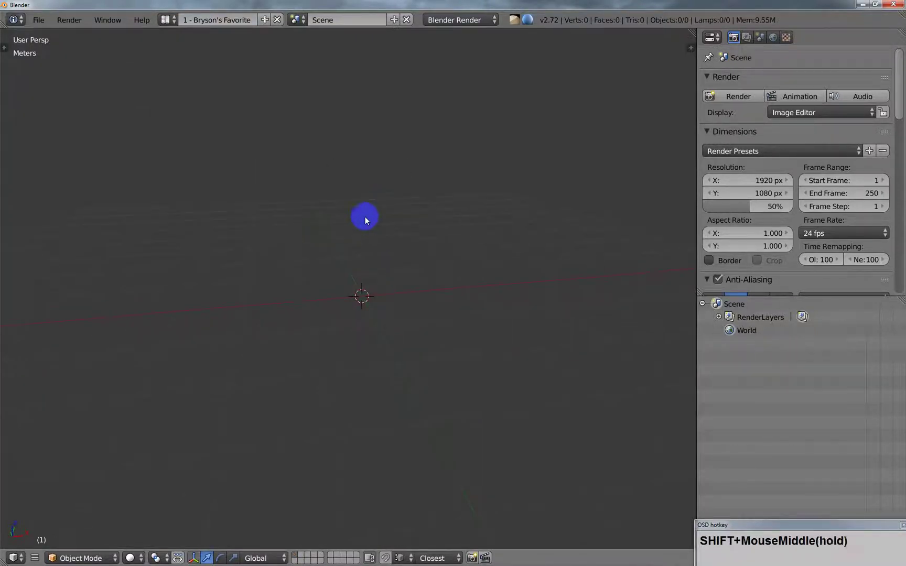
pyautogui.hotkey('shift', 'a')
pyautogui.moveTo(351, 221)
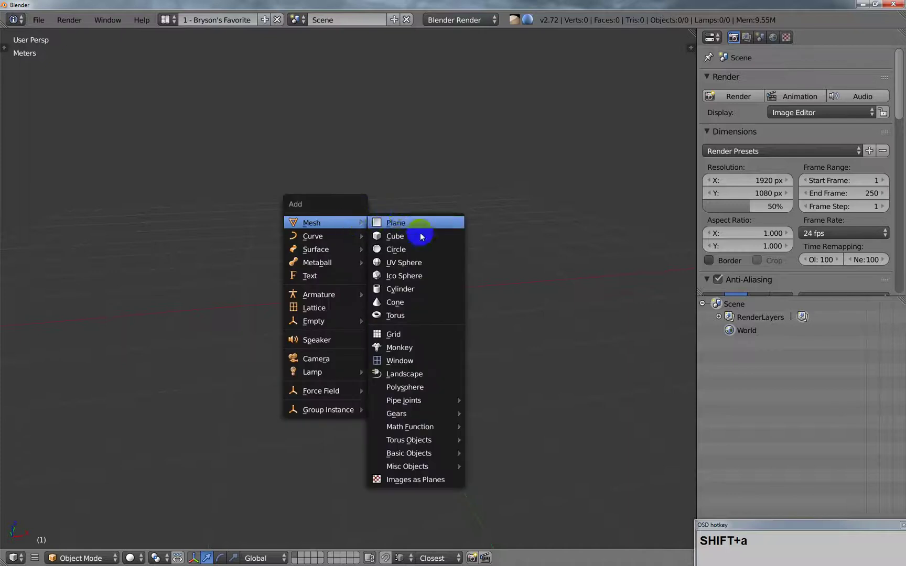
pyautogui.click(414, 290)
pyautogui.press('t')
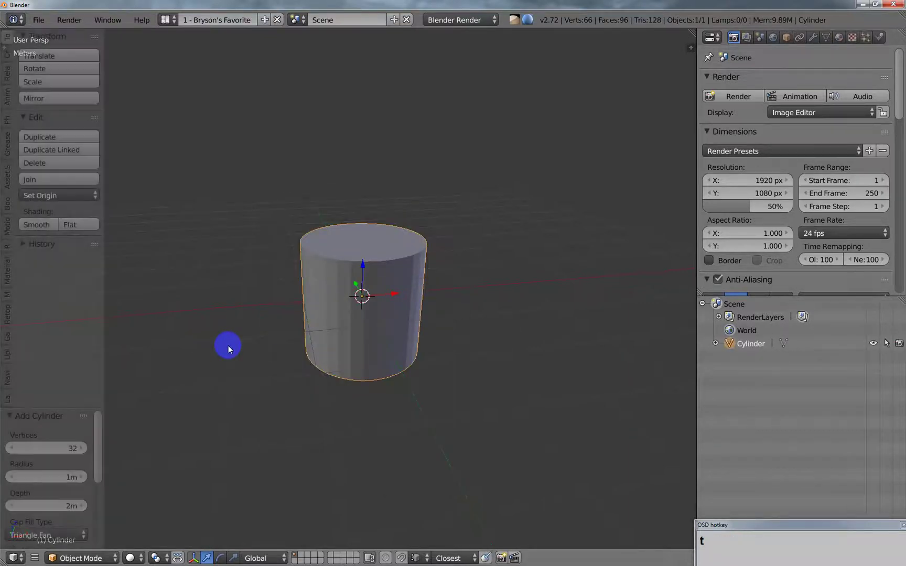
# Step: Give the cylinder 31 vertices and Cap Fill Type Nothing
pyautogui.click(68, 448)
pyautogui.write('3')
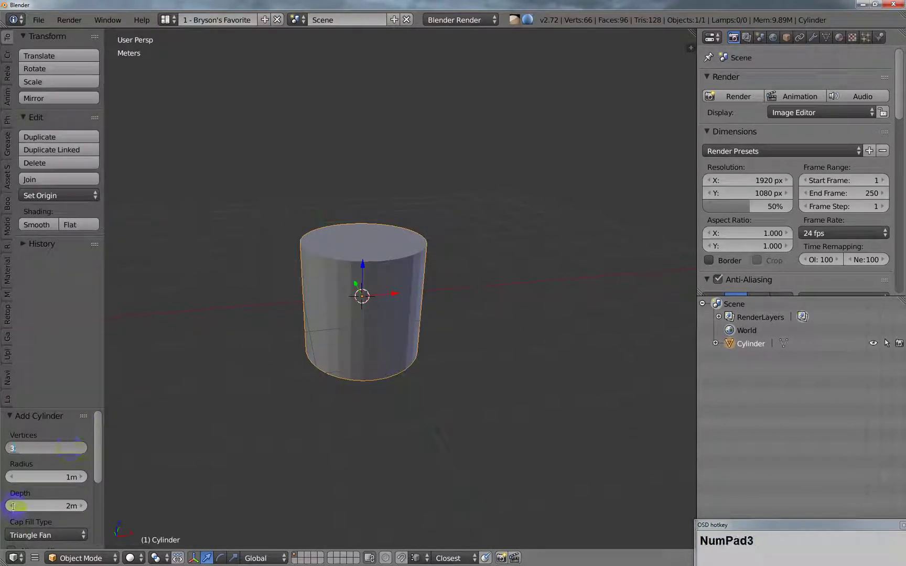
pyautogui.write('1')
pyautogui.click(13, 506)
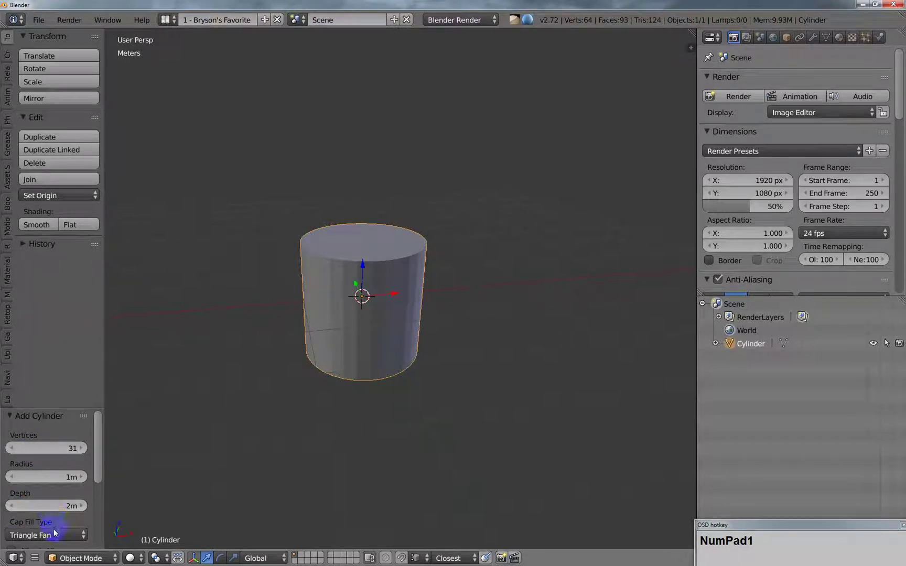
pyautogui.click(52, 535)
pyautogui.click(46, 519)
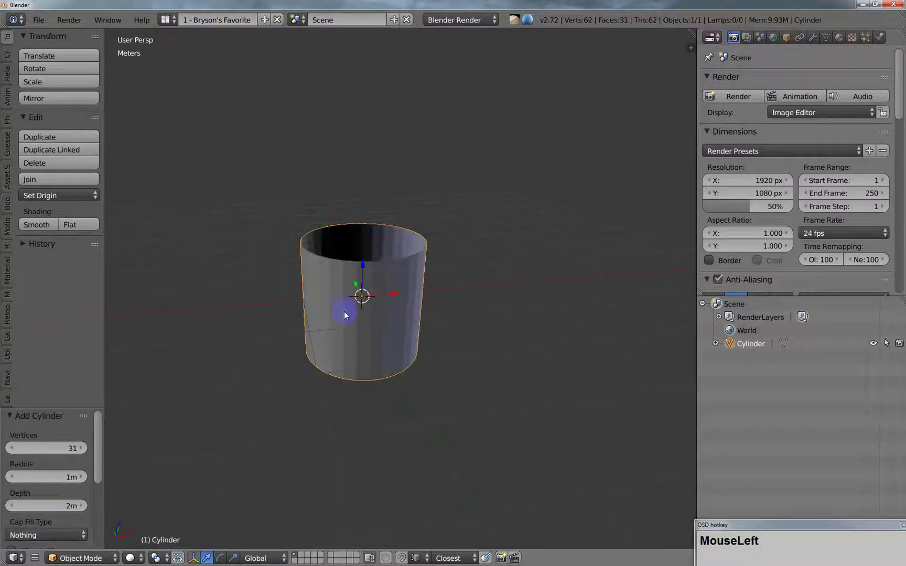
pyautogui.middleClick(345, 323)
pyautogui.press('Tab')
pyautogui.scroll(2, 395, 251)
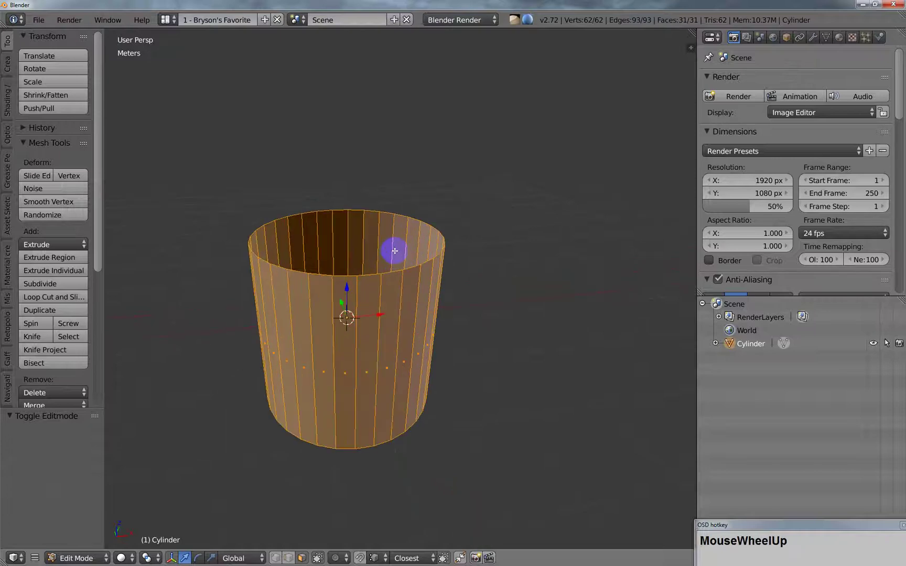
pyautogui.keyDown('shift'); pyautogui.moveTo(394, 251); pyautogui.dragTo(391, 317, button='middle'); pyautogui.keyUp('shift')
pyautogui.hotkey('ctrl', 'Tab')
pyautogui.click(367, 289)
pyautogui.keyDown('alt'); pyautogui.rightClick(375, 297); pyautogui.keyUp('alt')
pyautogui.hotkey('ctrl', 'f')
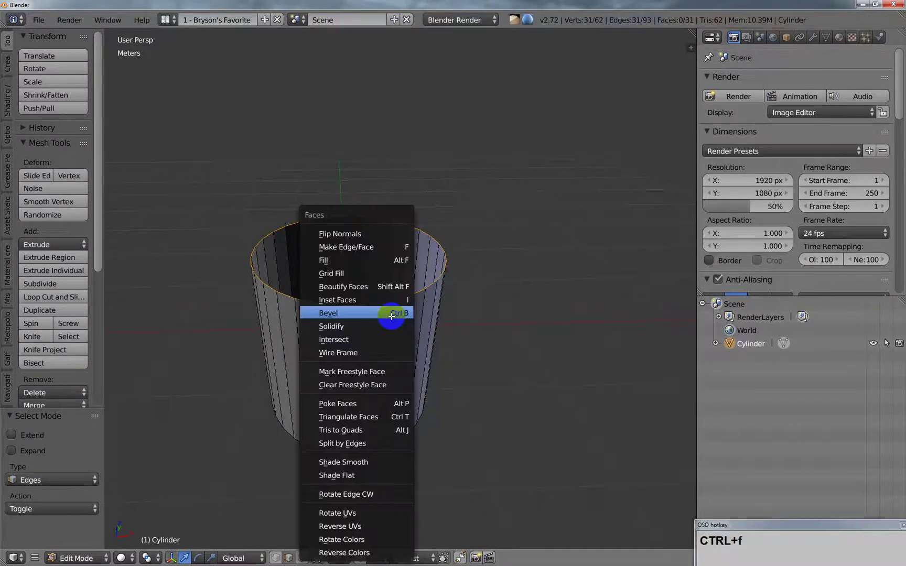
pyautogui.click(355, 272)
pyautogui.middleClick(398, 289)
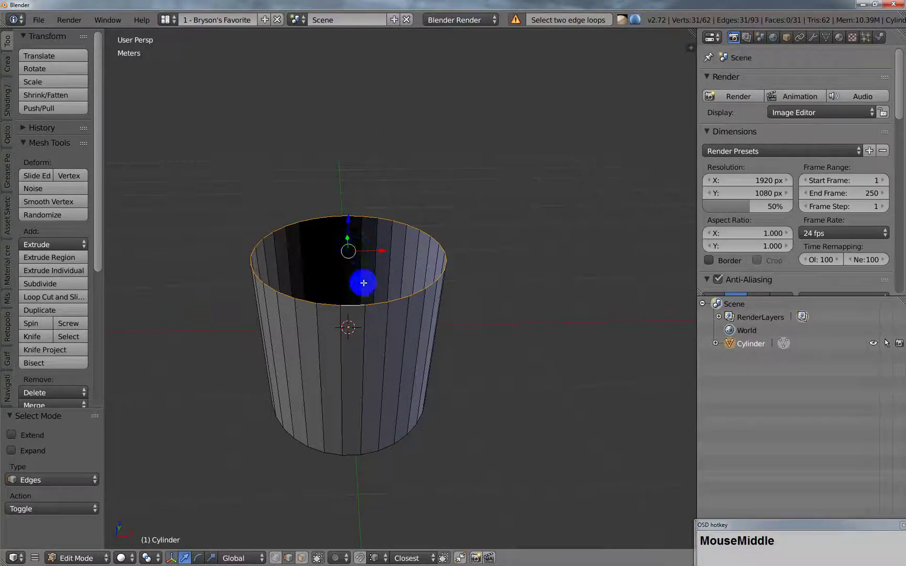
pyautogui.moveTo(360, 281)
pyautogui.mouseDown(button='middle')
pyautogui.moveTo(373, 287)
pyautogui.moveTo(371, 273)
pyautogui.mouseUp(button='middle')
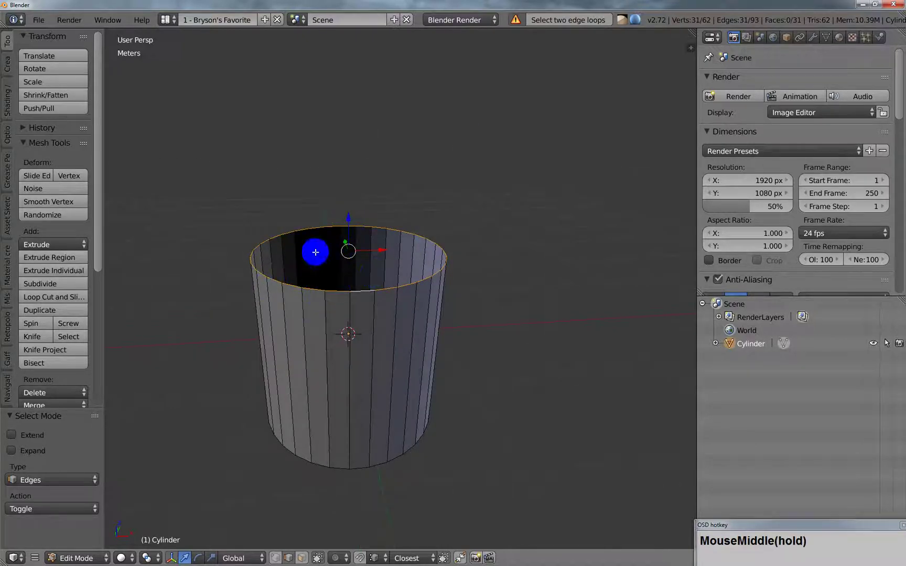
pyautogui.moveTo(371, 285); pyautogui.dragTo(374, 297, button='middle')
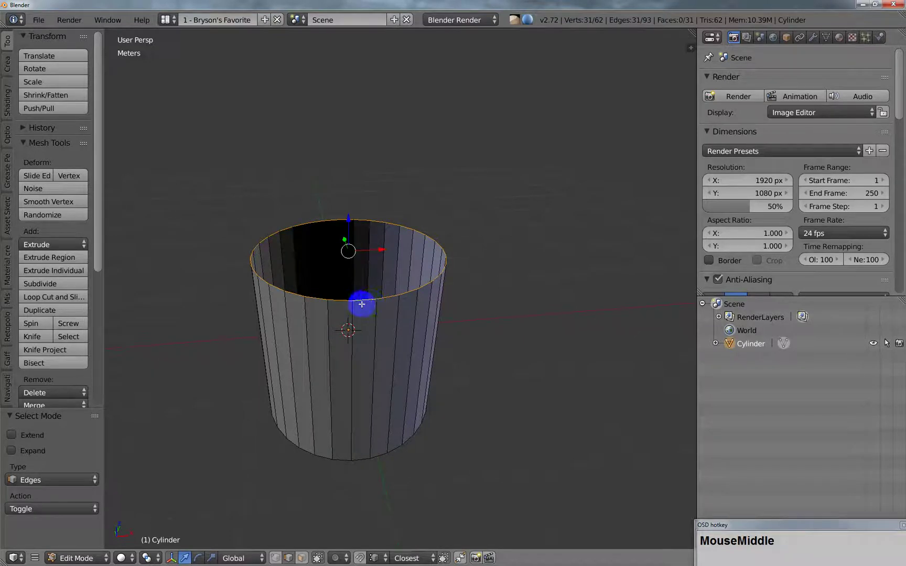
pyautogui.hotkey('ctrl', 'Tab')
# Step: Subdivide one top rim edge with Quad/Tri Mode enabled
pyautogui.click(354, 302)
pyautogui.rightClick(361, 324)
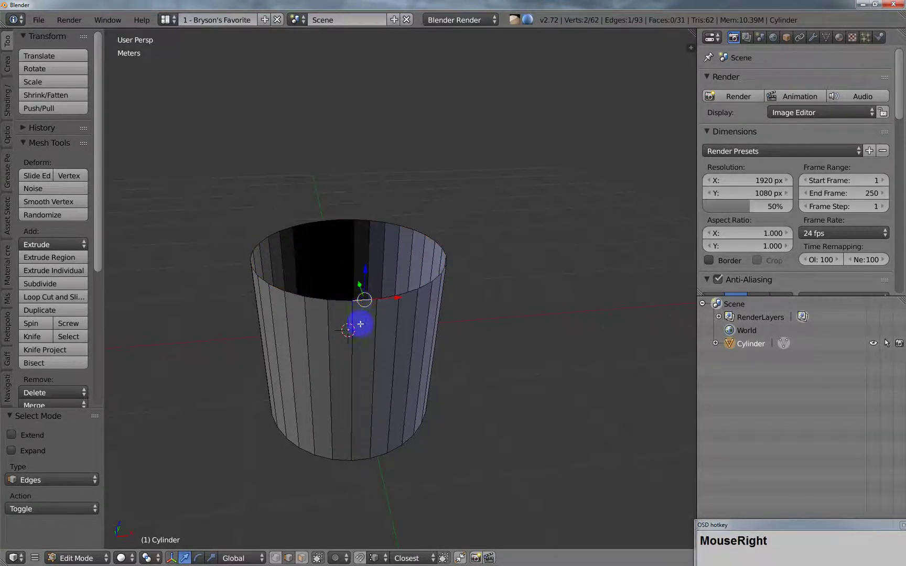
pyautogui.moveTo(361, 324); pyautogui.dragTo(363, 326, button='middle')
pyautogui.press('w')
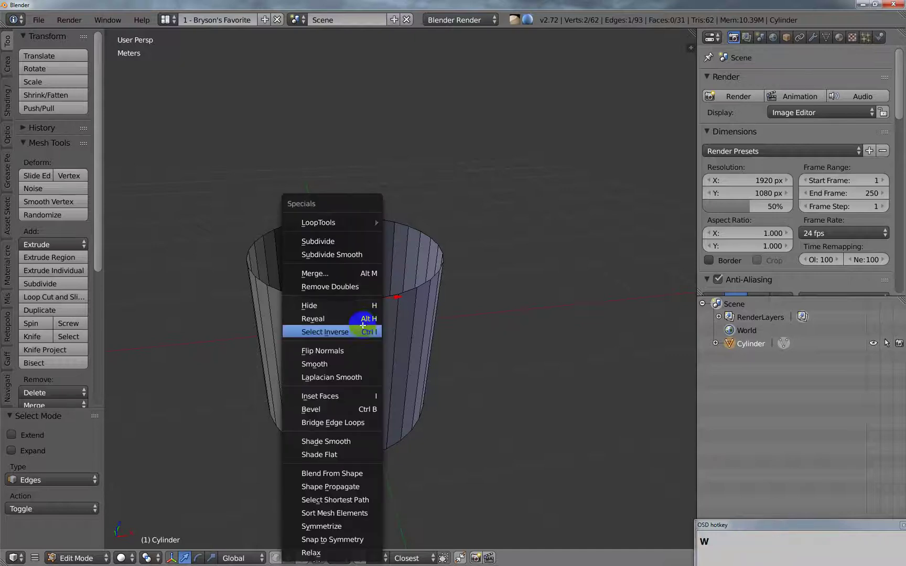
pyautogui.click(344, 237)
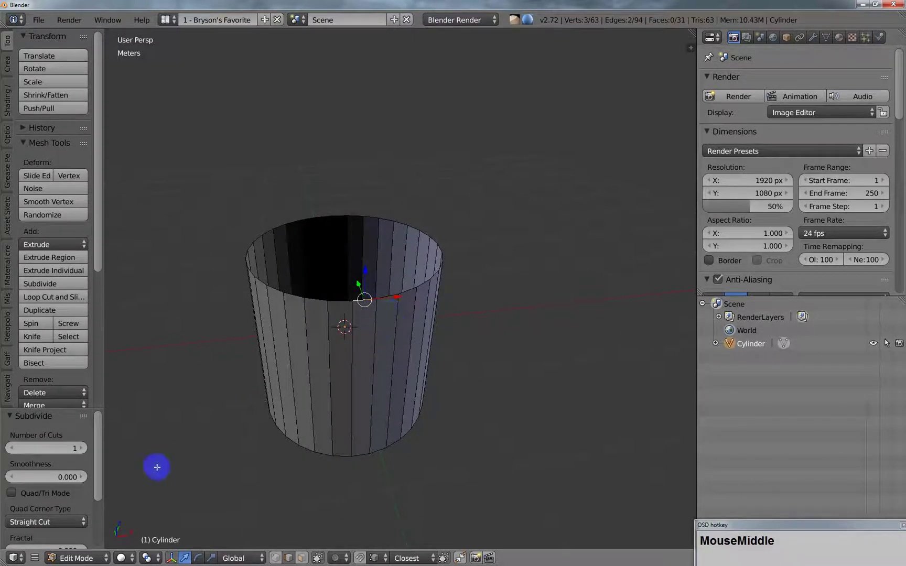
pyautogui.click(11, 493)
pyautogui.moveTo(238, 406); pyautogui.dragTo(247, 357, button='middle')
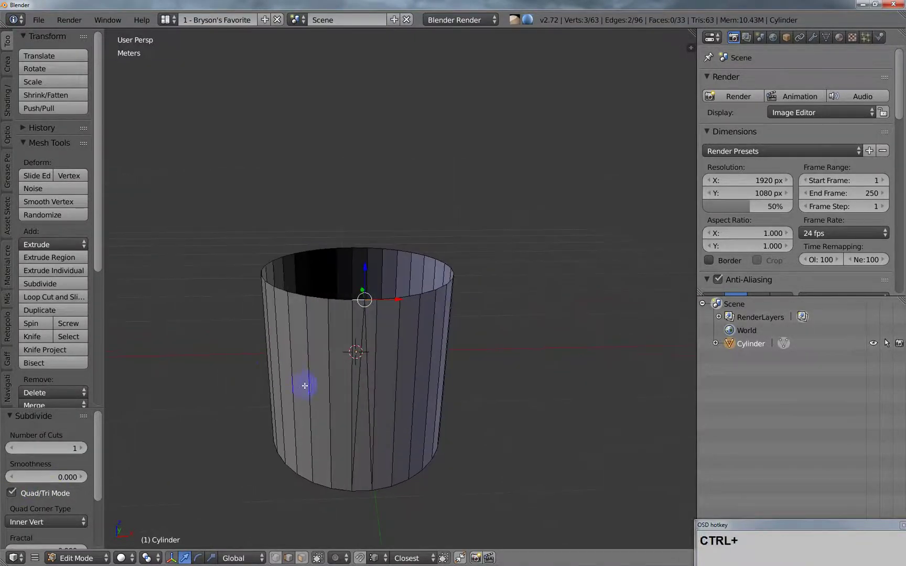
# Step: Merge the two resulting side faces into one face
pyautogui.hotkey('ctrl', 'Tab')
pyautogui.click(284, 400)
pyautogui.keyDown('shift'); pyautogui.rightClick(357, 414); pyautogui.keyUp('shift')
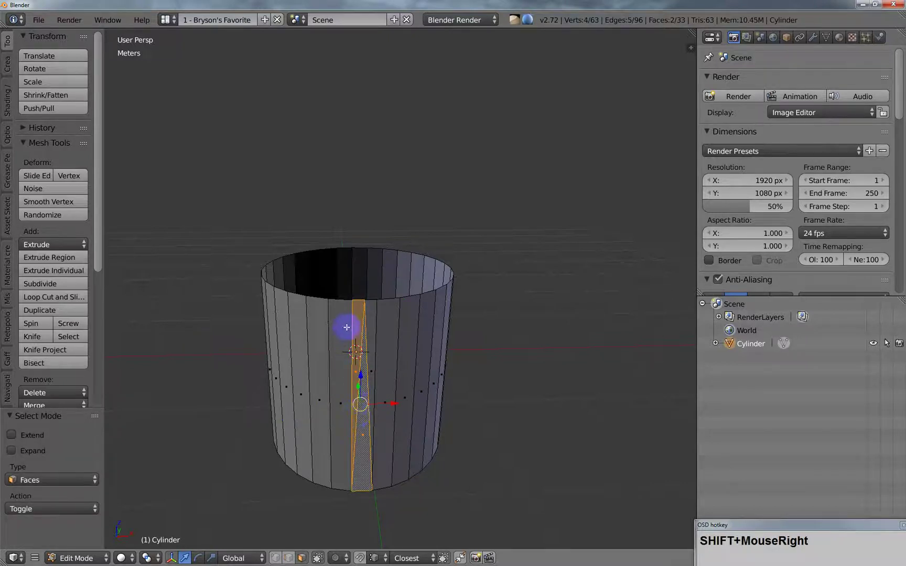
pyautogui.press('f')
pyautogui.moveTo(344, 323); pyautogui.dragTo(397, 313, button='middle')
# Step: Select the top rim loop and Grid Fill it, lowering Span toward 1
pyautogui.hotkey('ctrl', 'Tab')
pyautogui.click(363, 287)
pyautogui.keyDown('alt'); pyautogui.rightClick(390, 317); pyautogui.keyUp('alt')
pyautogui.hotkey('ctrl', 'f')
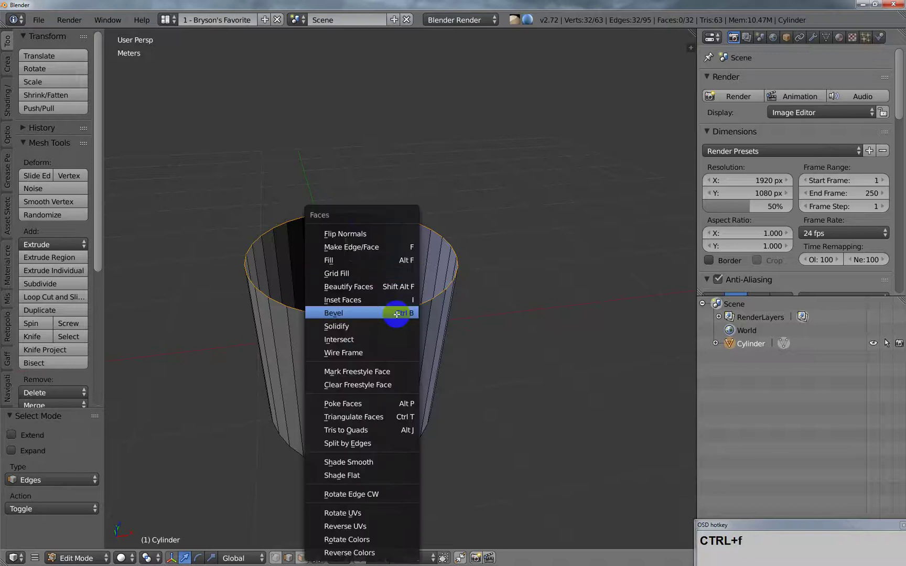
pyautogui.click(385, 269)
pyautogui.moveTo(69, 464); pyautogui.dragTo(8, 446)
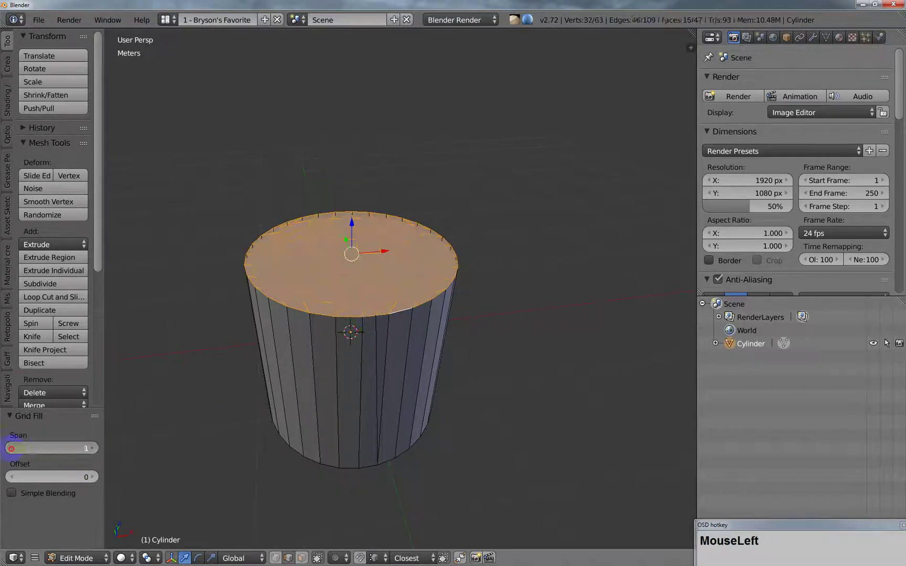
# Step: Orbit and zoom around the 31-sided cylinder to inspect its span-1 grid-filled top
pyautogui.moveTo(215, 439); pyautogui.dragTo(460, 310, button='middle')
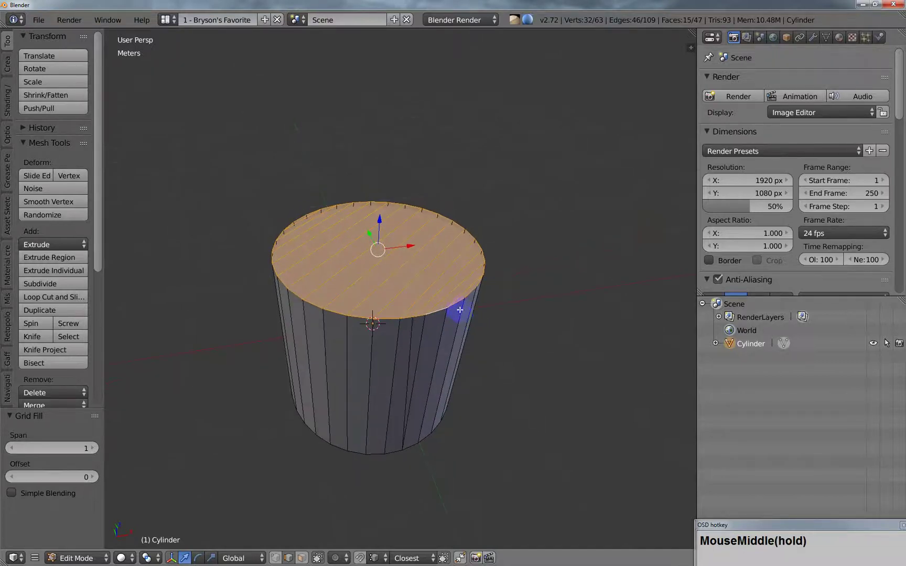
pyautogui.moveTo(489, 238); pyautogui.dragTo(529, 325, button='middle')
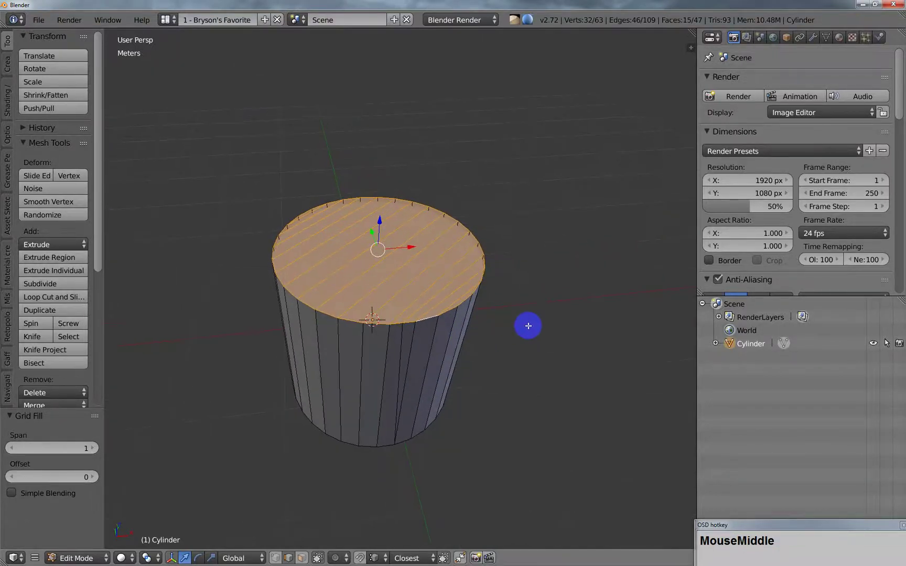
pyautogui.scroll(-2, 521, 313)
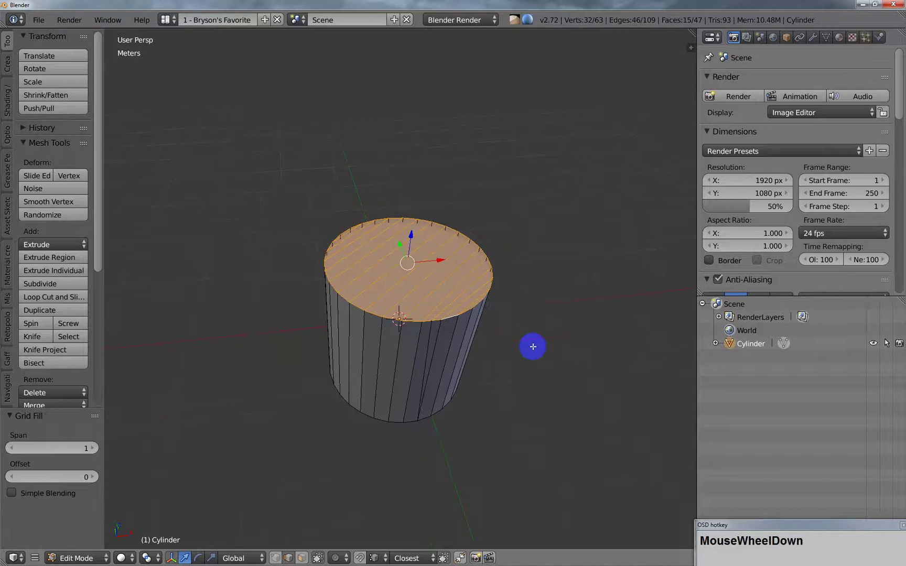
pyautogui.moveTo(471, 286)
pyautogui.mouseDown(button='middle')
pyautogui.moveTo(458, 285)
pyautogui.moveTo(449, 260)
pyautogui.moveTo(469, 275)
pyautogui.moveTo(486, 269)
pyautogui.moveTo(469, 275)
pyautogui.mouseUp(button='middle')
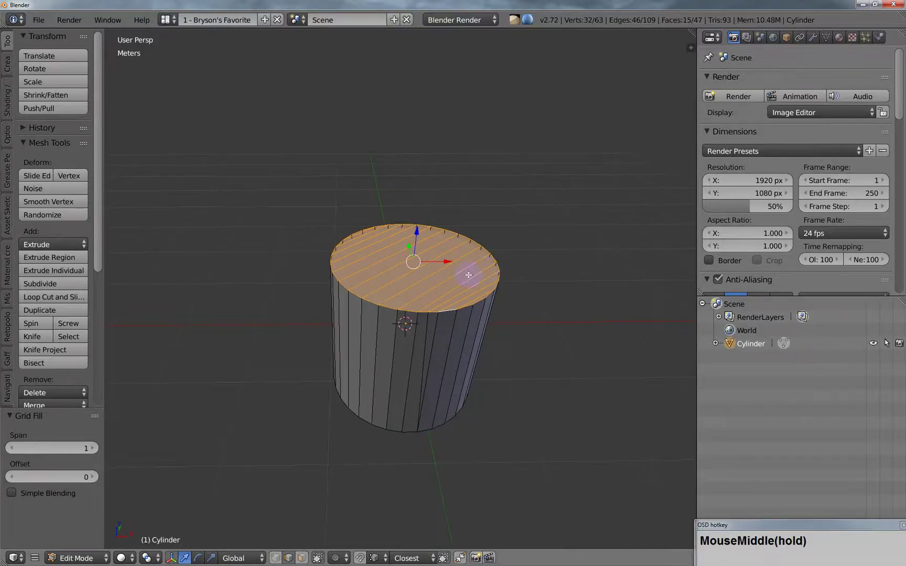